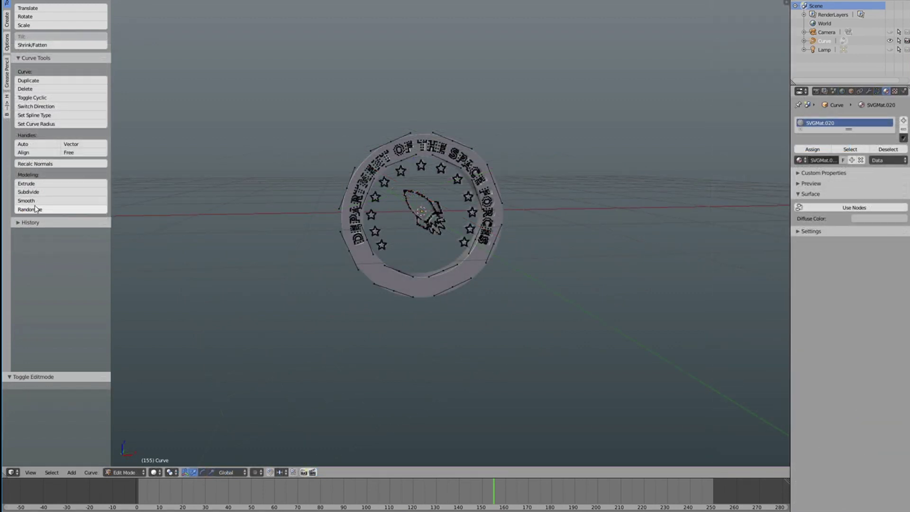
Leave curve editing and examine the extruded Department of the Space Forces emblem from an angle in 3D
left_click(37, 202)
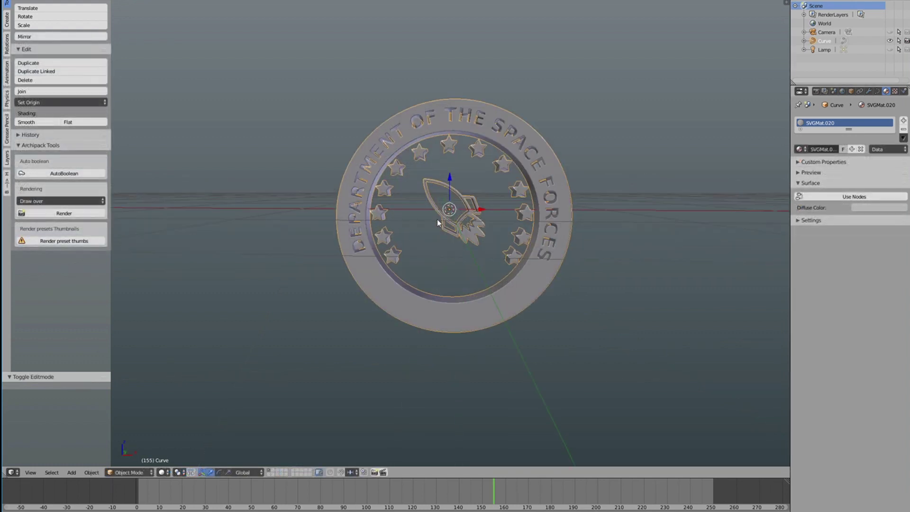
scroll(437, 219, "up", 3)
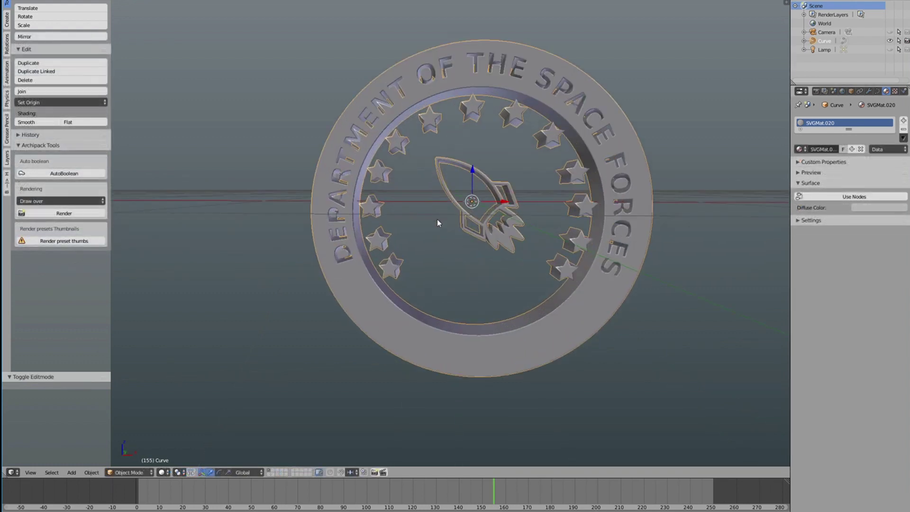
left_click_drag(442, 221, 410, 223)
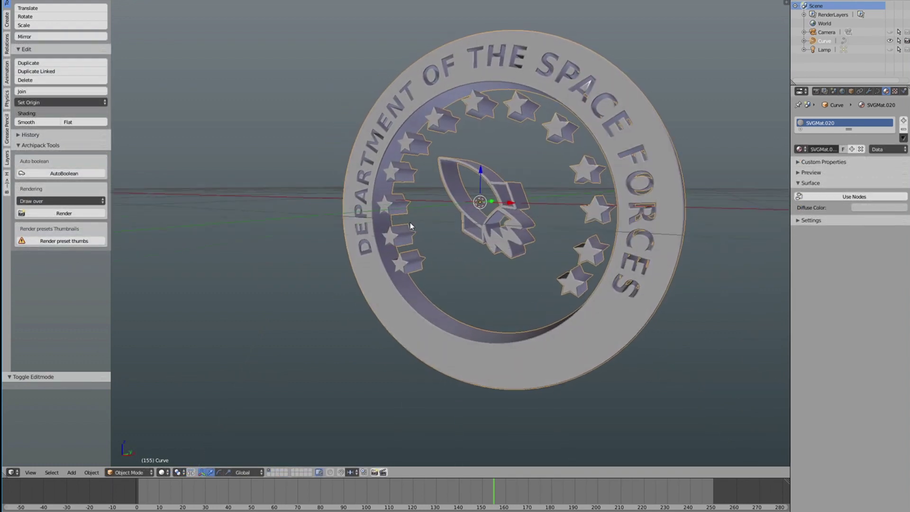
scroll(411, 222, "up", 2)
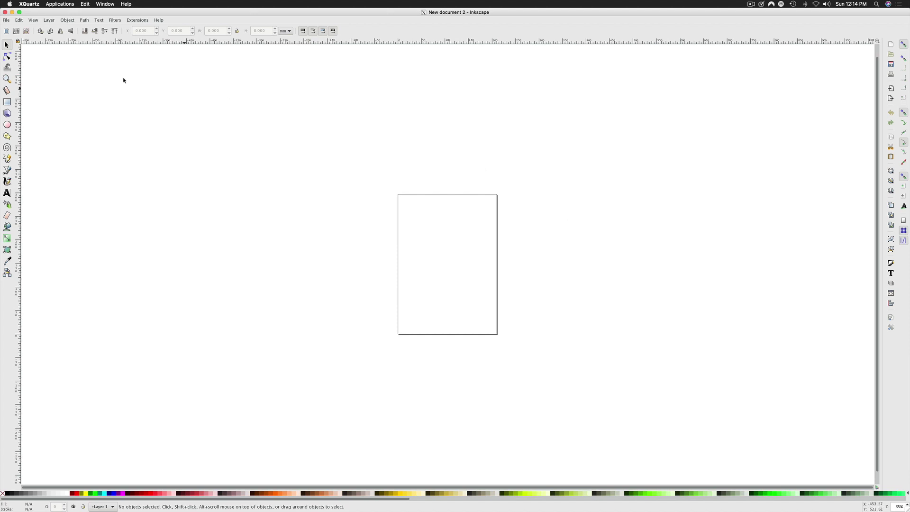
Switch to Inkscape and review the page size and border options in the new document's properties
left_click(6, 21)
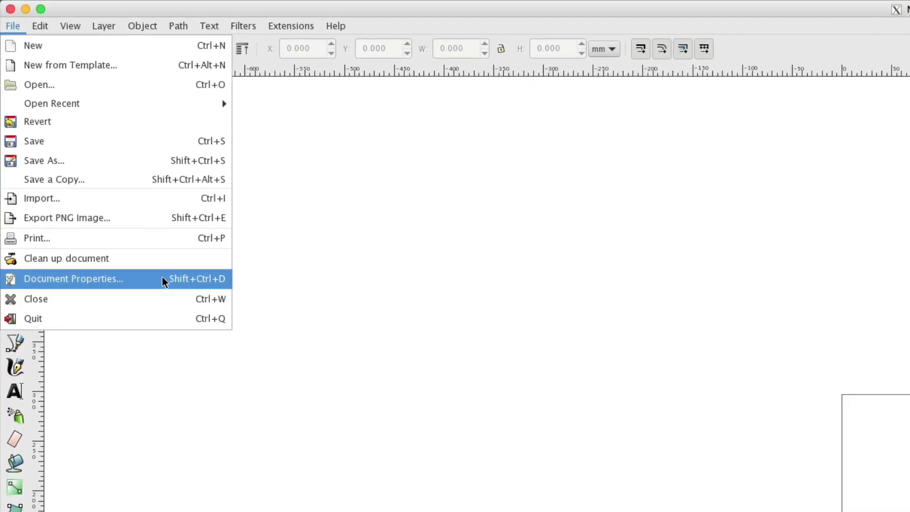
left_click(164, 280)
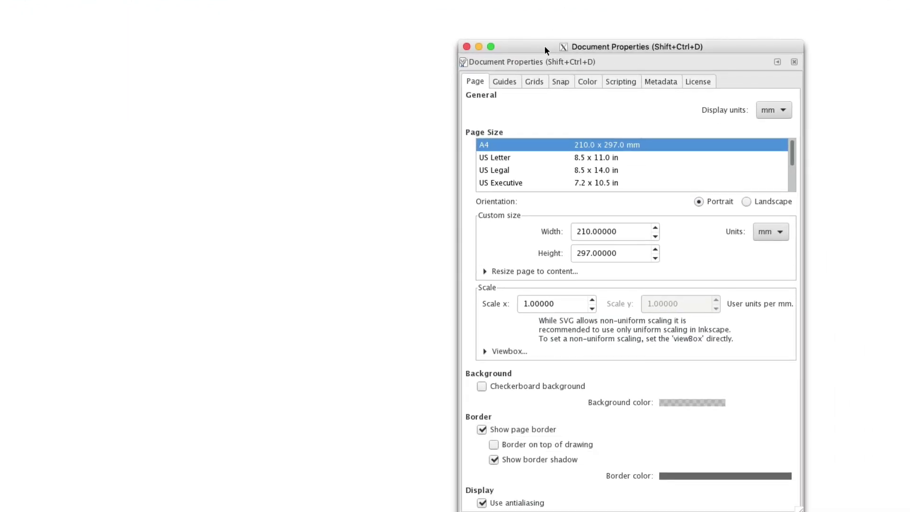
left_click_drag(545, 46, 51, 0)
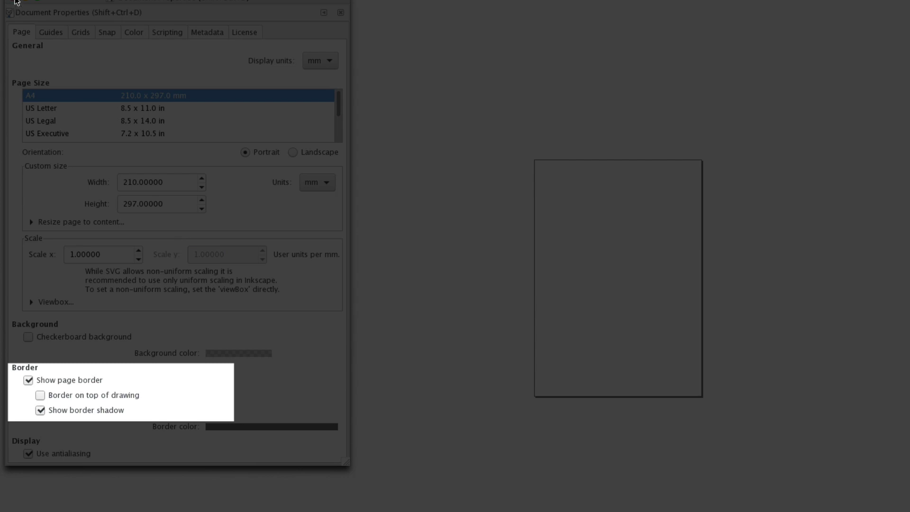
left_click(15, 1)
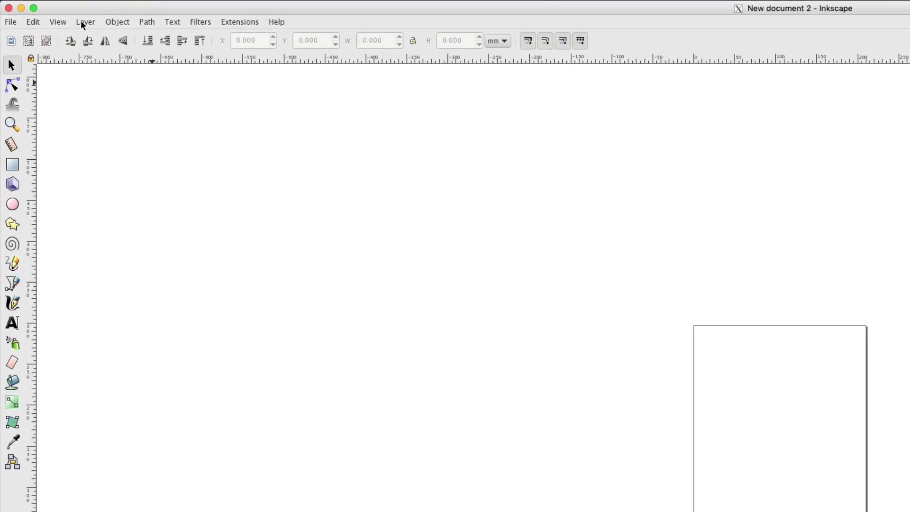
Show the layers of the blank document and enlarge the layer list
left_click(82, 23)
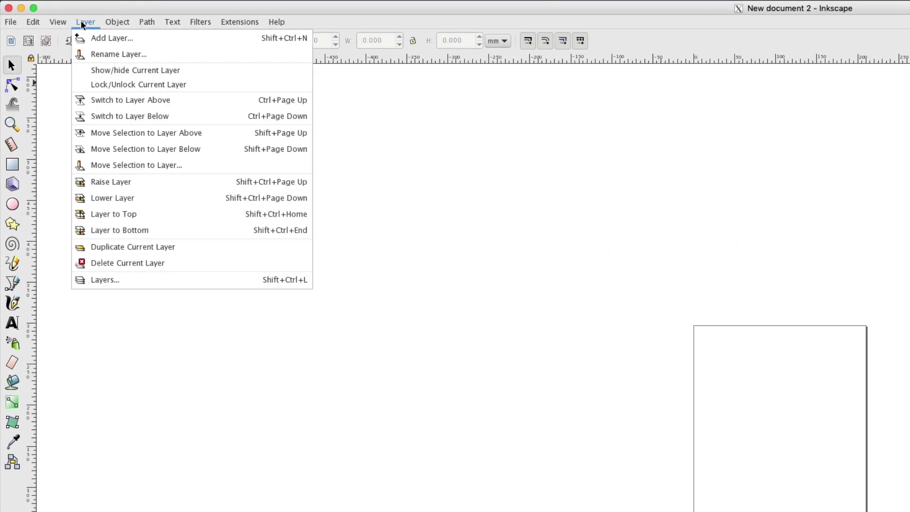
left_click(166, 280)
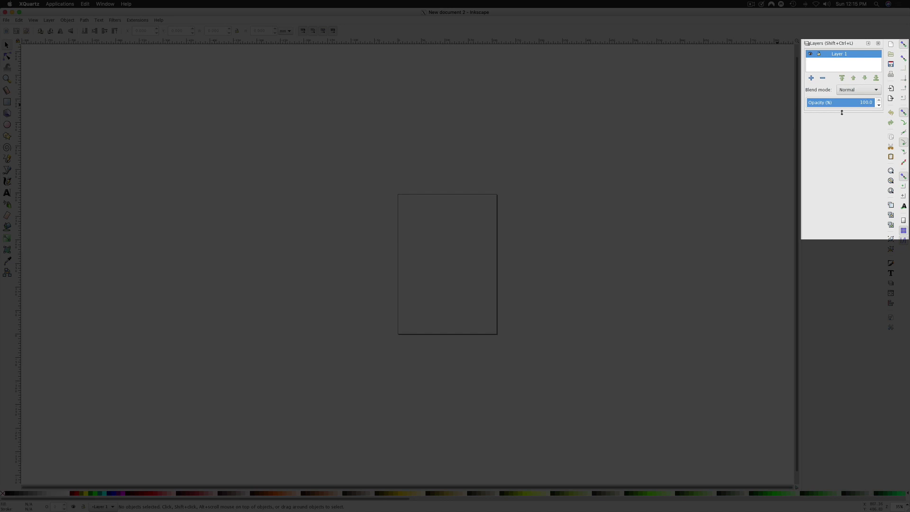
left_click_drag(842, 113, 839, 156)
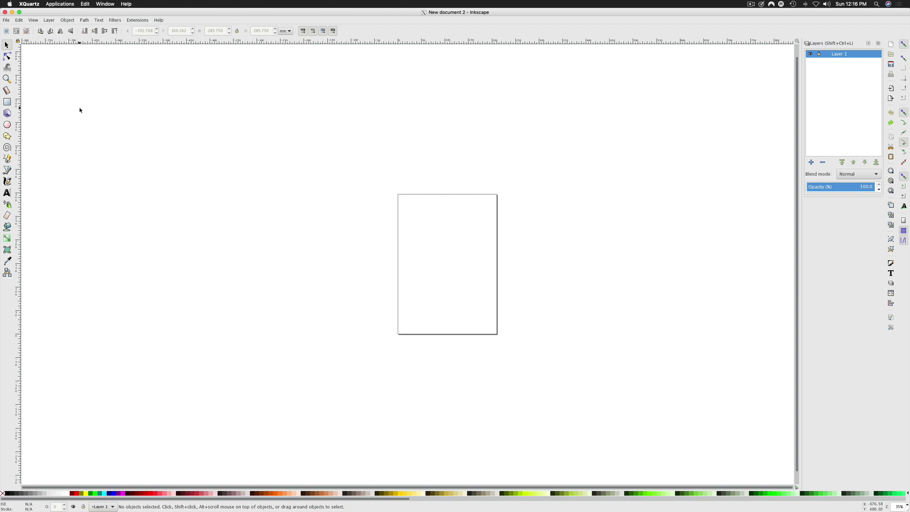
Open the recent file space-force-2-master.svg and fit the whole emblem in view
left_click(5, 20)
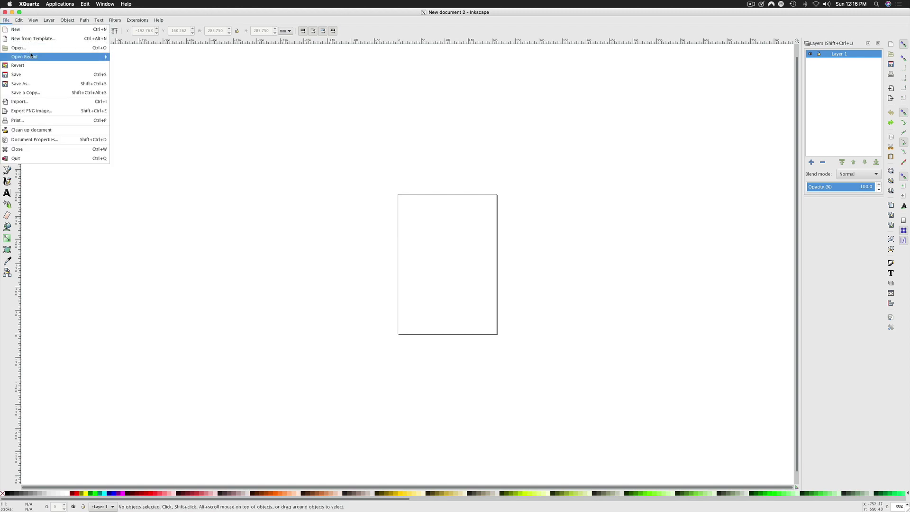
mouse_move(31, 55)
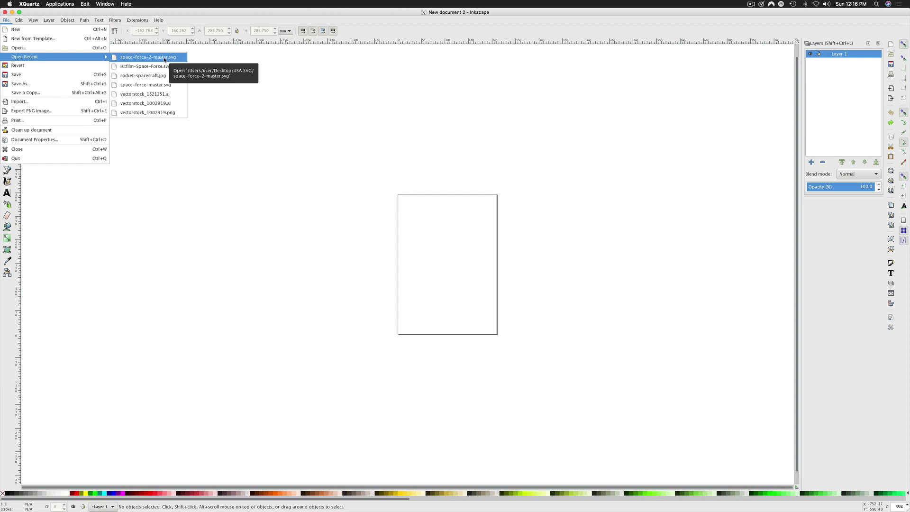
left_click(163, 57)
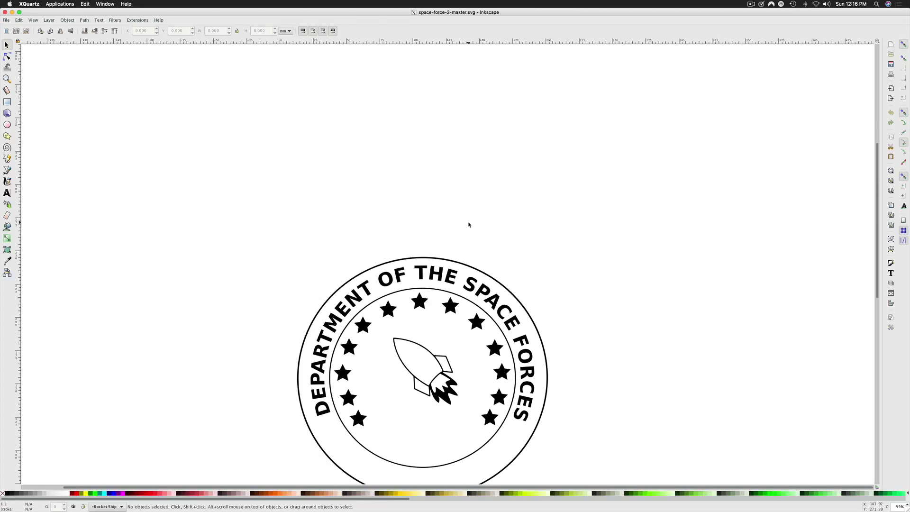
key("minus")
key("minus")
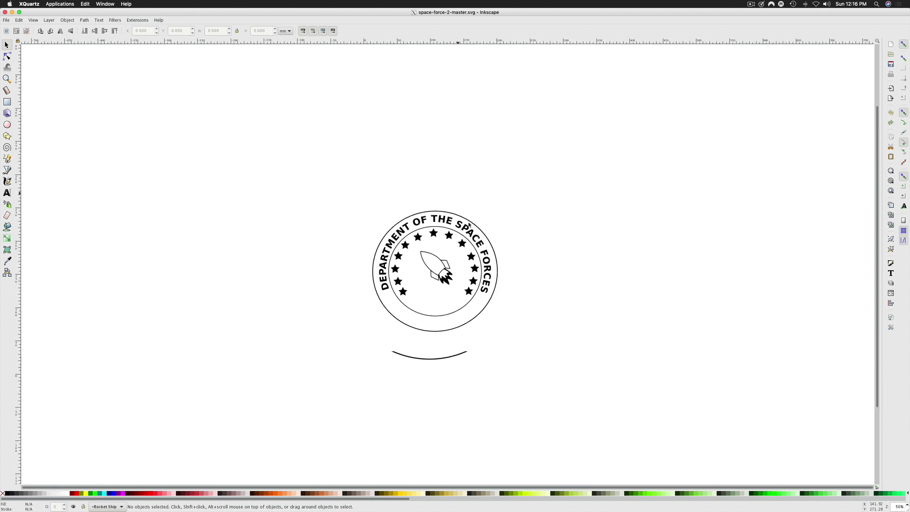
Display the emblem file's layers and extend the list so every layer is visible
left_click(52, 22)
left_click(89, 172)
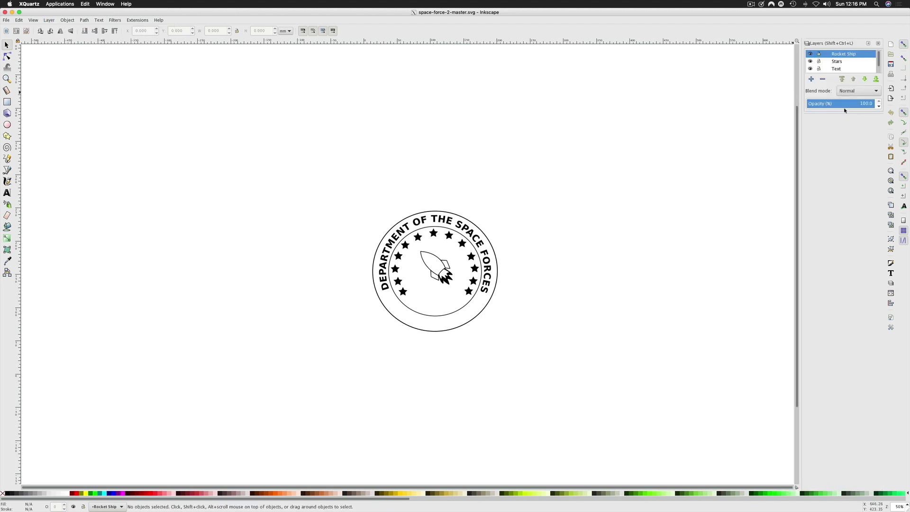
left_click_drag(845, 113, 850, 193)
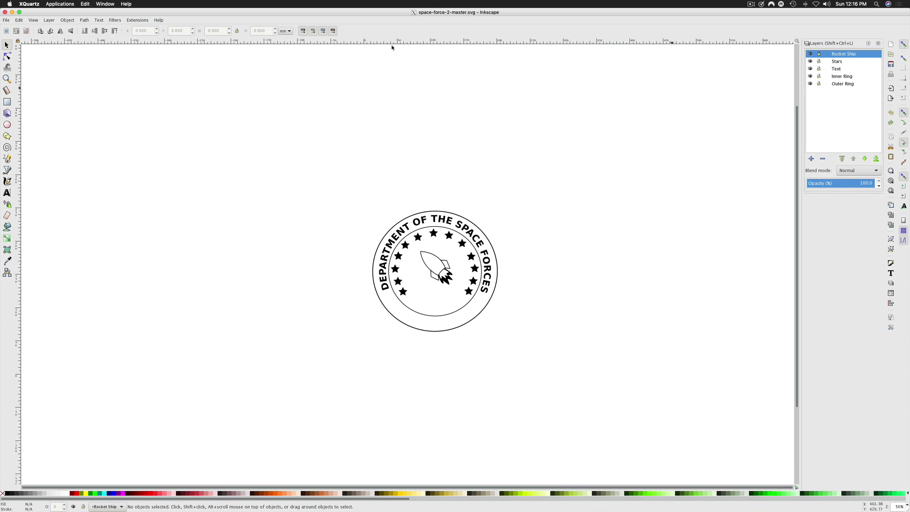
Turn on the page border in the emblem's document properties
left_click(4, 20)
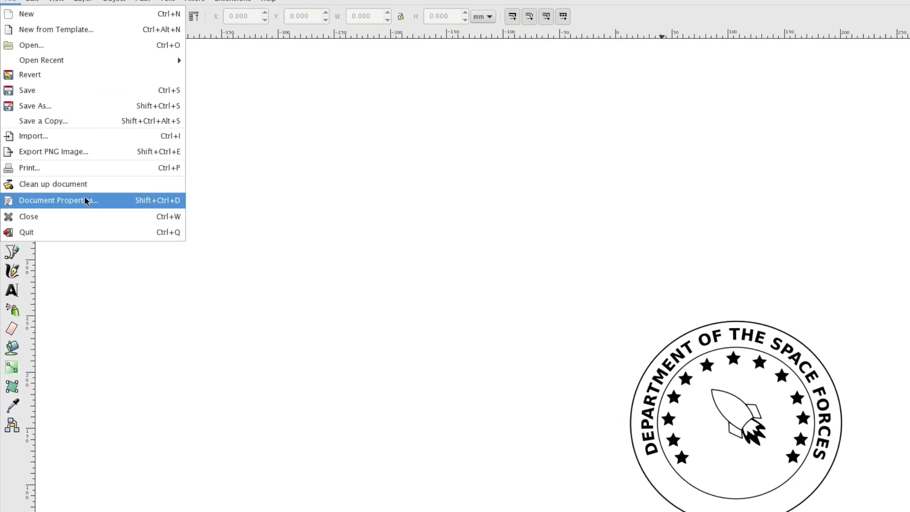
left_click(87, 202)
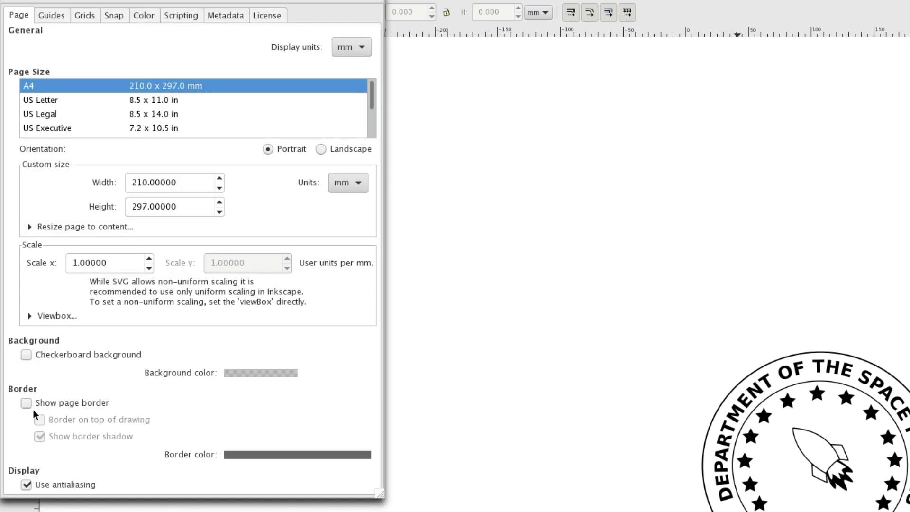
left_click(26, 403)
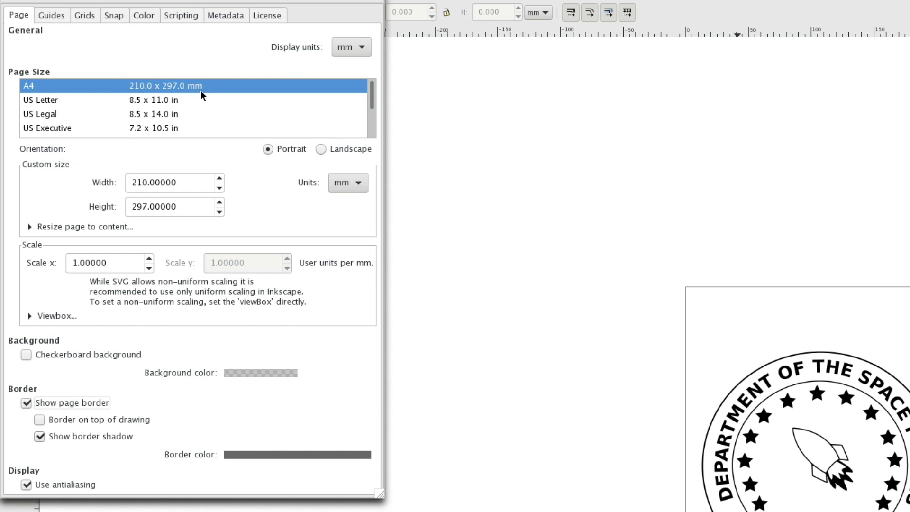
left_click(376, 2)
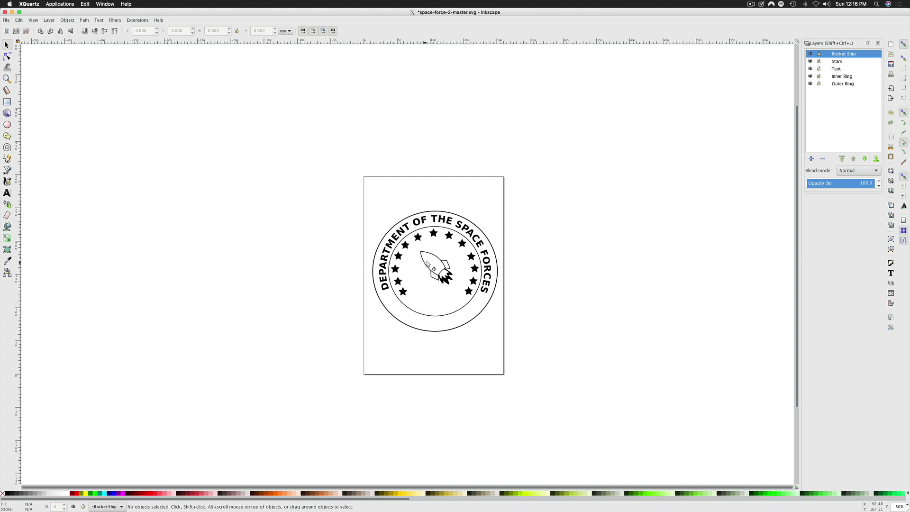
Check the layers of the rocket and the curved text, and go through the Rocket Ship, Stars, Text, Inner Ring and Outer Ring layers
left_click(428, 267)
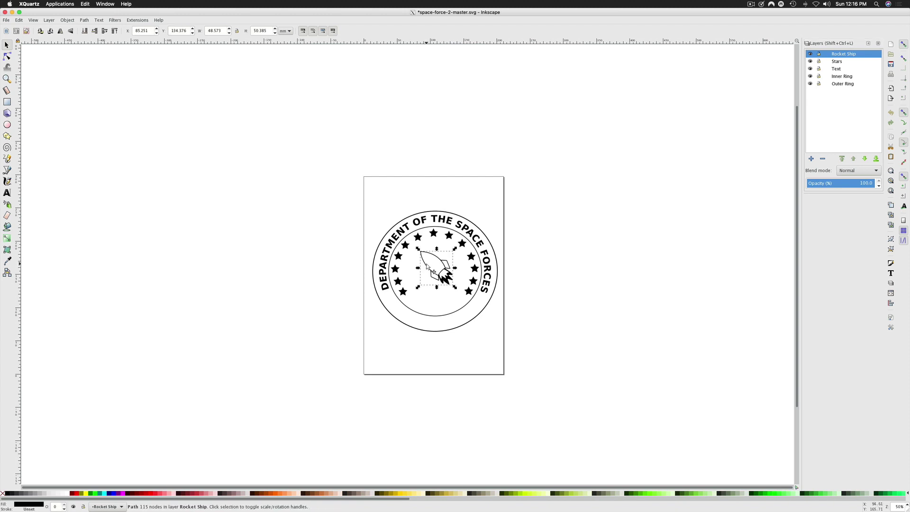
left_click(388, 276)
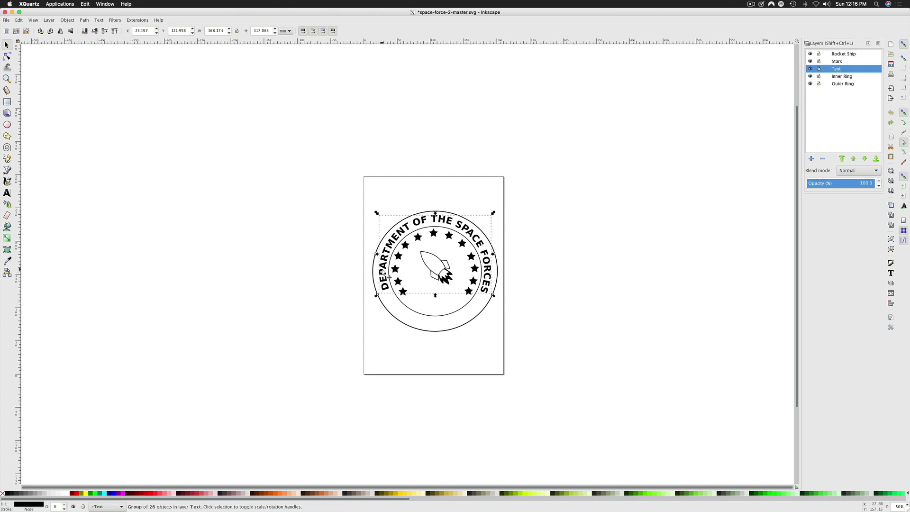
left_click(834, 59)
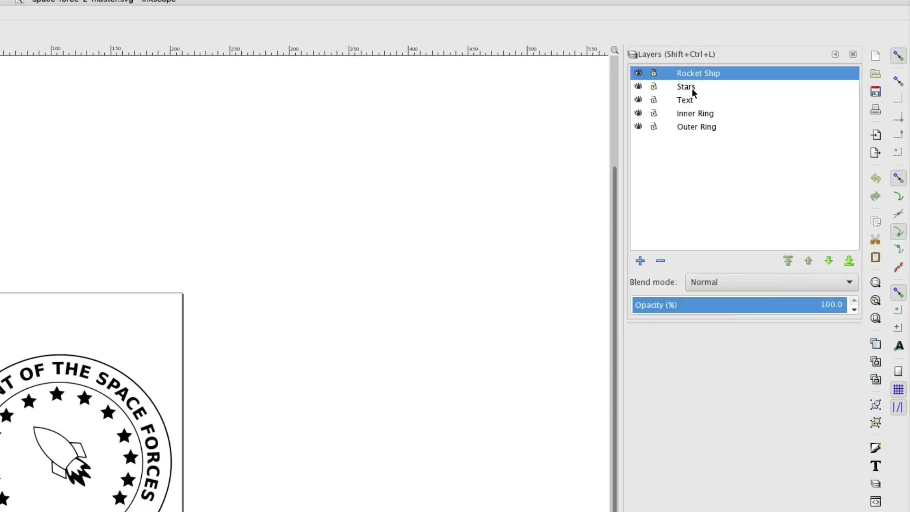
left_click(687, 87)
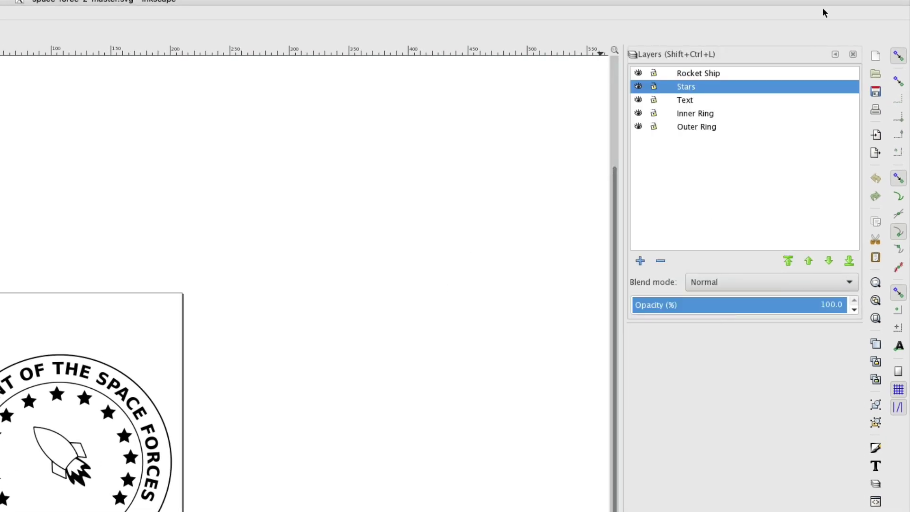
left_click(683, 115)
left_click(694, 103)
left_click(704, 118)
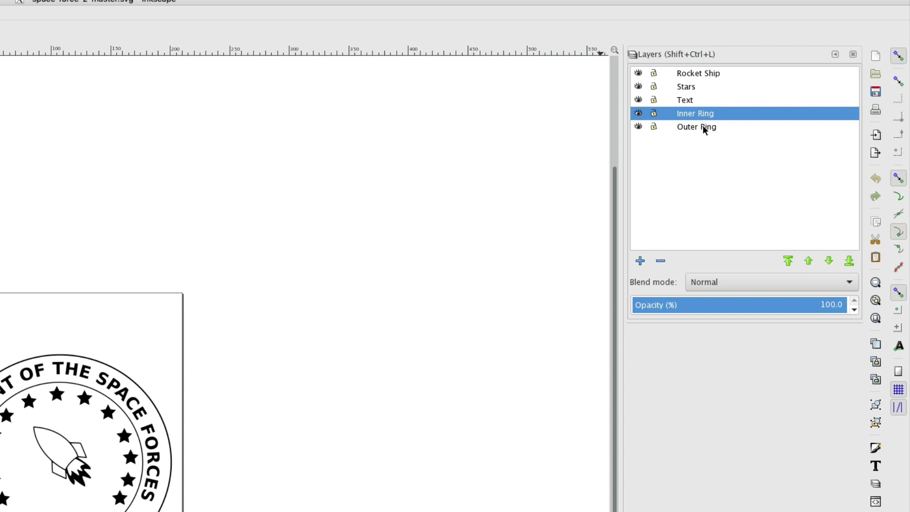
left_click(704, 126)
Select the outer ring, inner ring, rocket and curved text in the drawing one by one to check them as separate objects
left_click(170, 442)
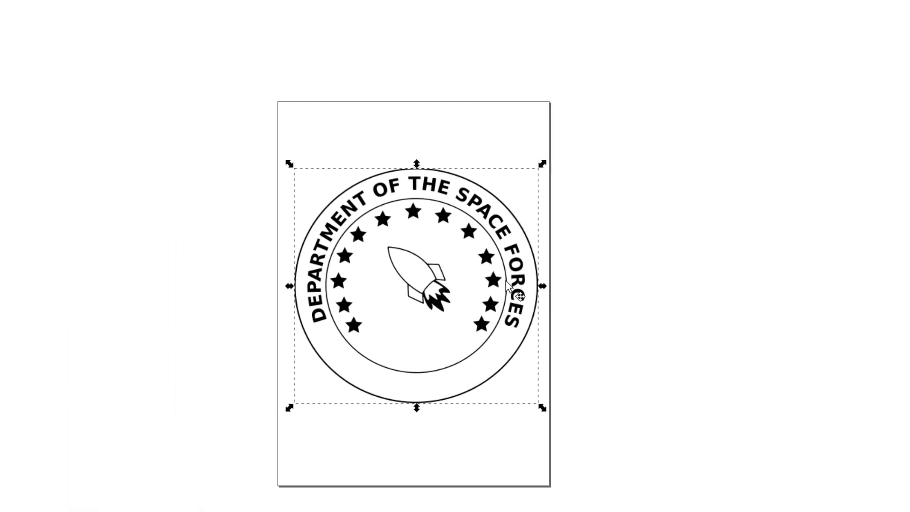
left_click(505, 284)
left_click(410, 279)
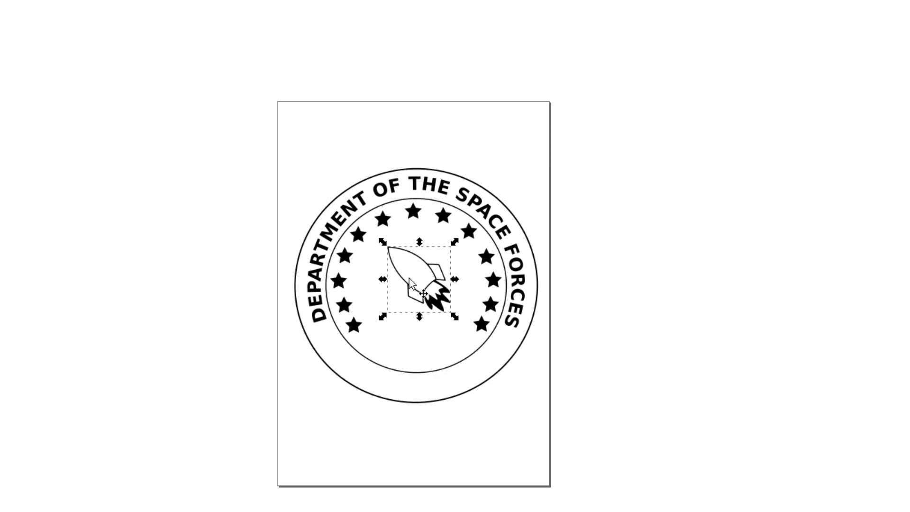
left_click(314, 267)
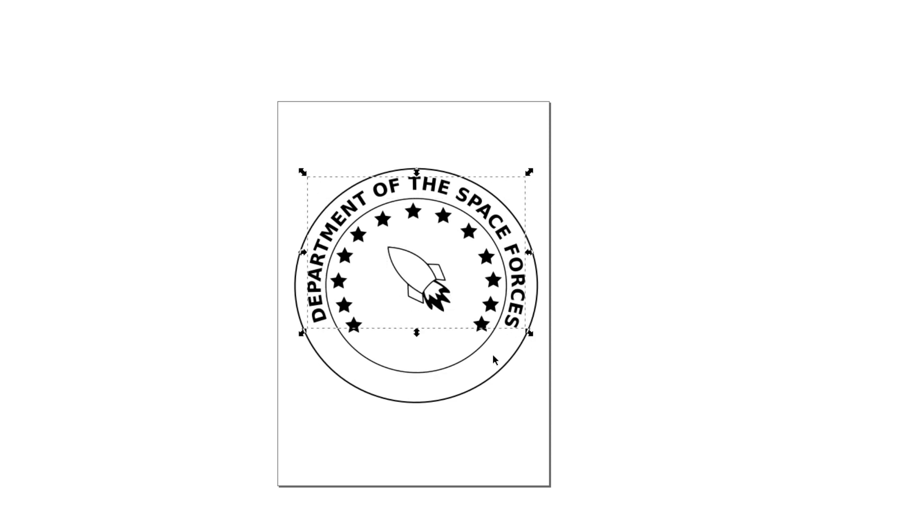
Select individual stars along the inner ring one after another to examine them as separate objects, and take a closer view
left_click(486, 331)
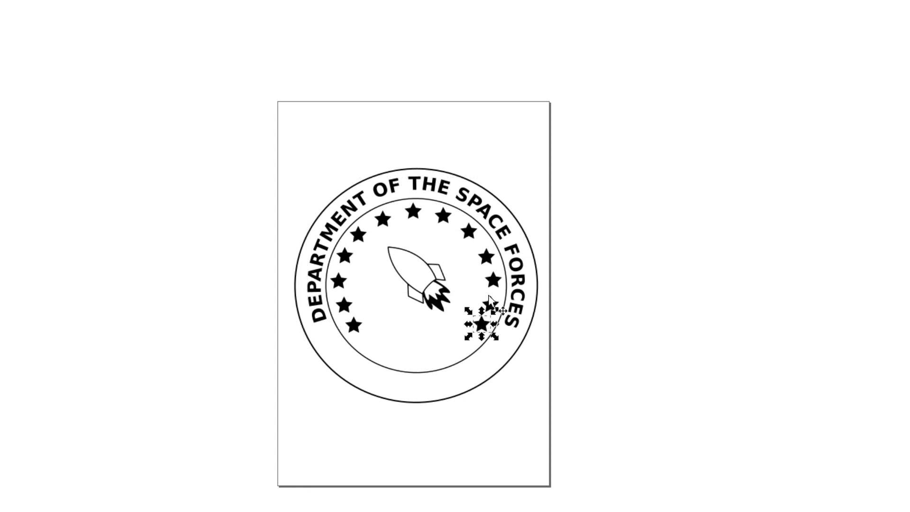
left_click(491, 303)
left_click(493, 281)
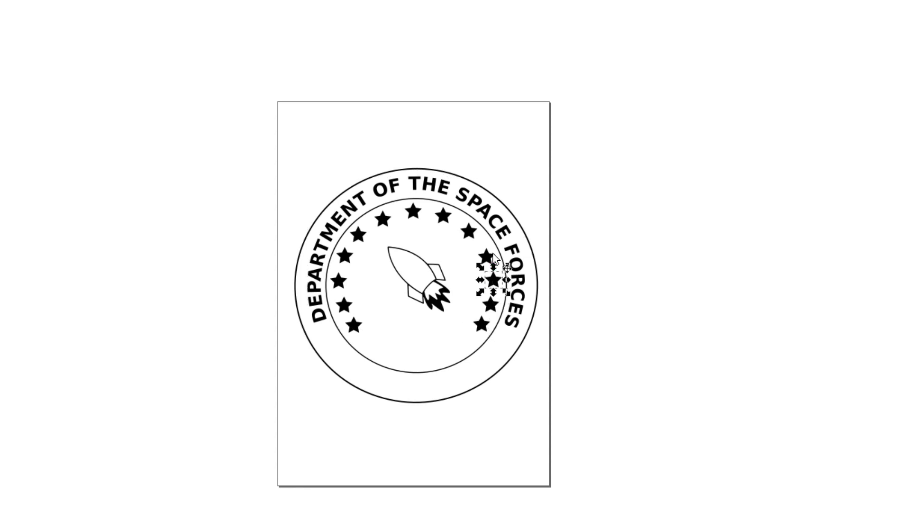
left_click(487, 257)
left_click(467, 232)
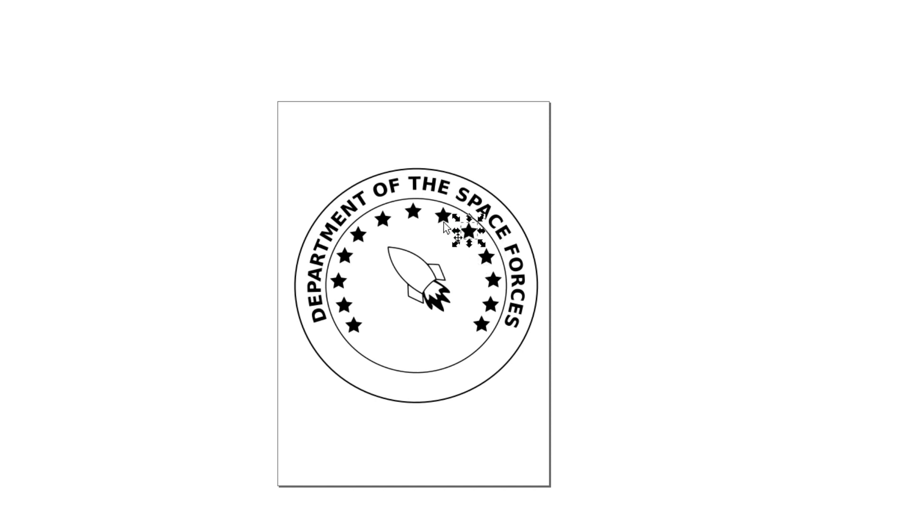
left_click(442, 217)
left_click(414, 212)
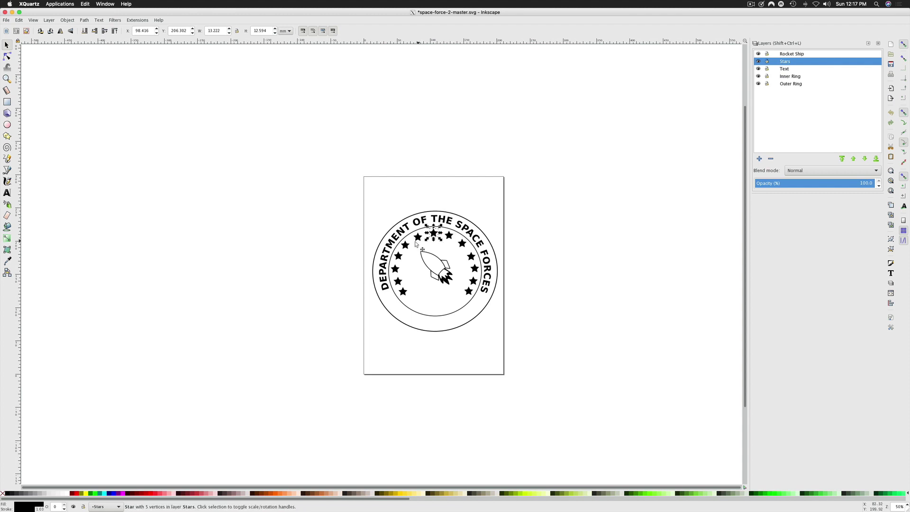
left_click(404, 292)
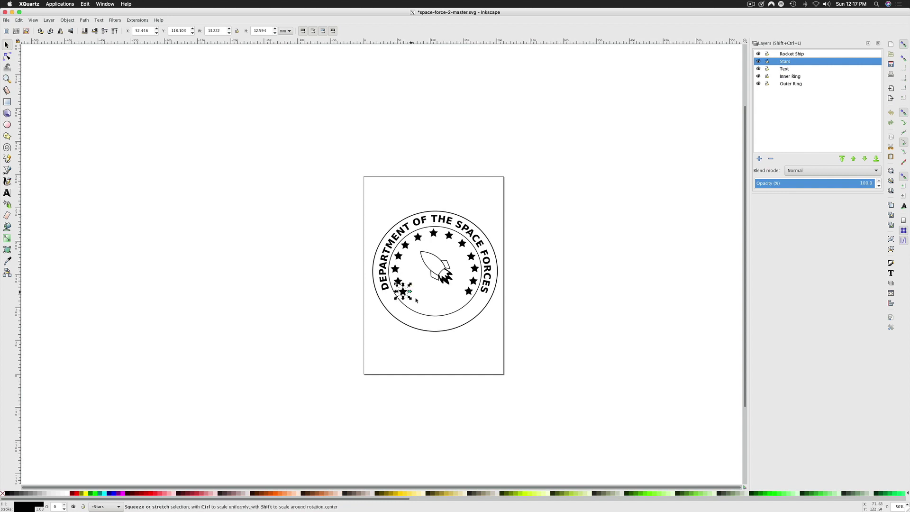
key("plus")
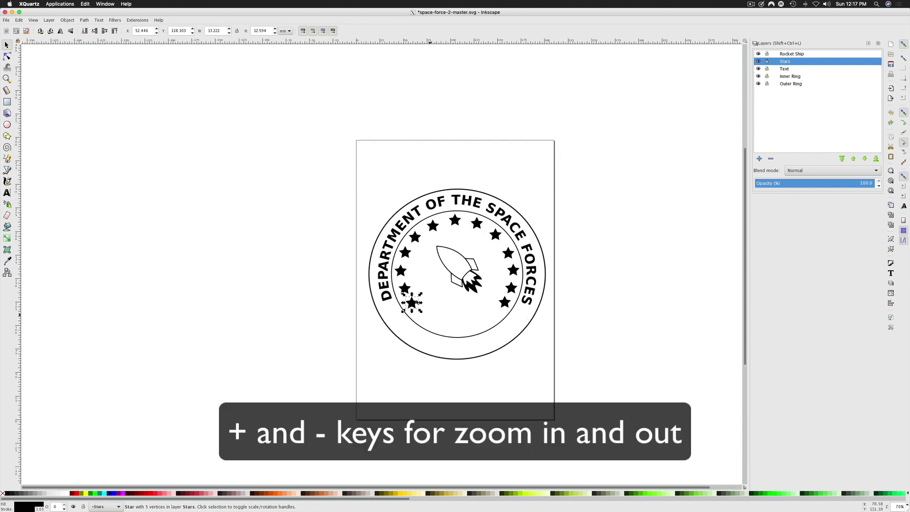
Select all the stars along the inner ring and combine them into a single path
key("plus")
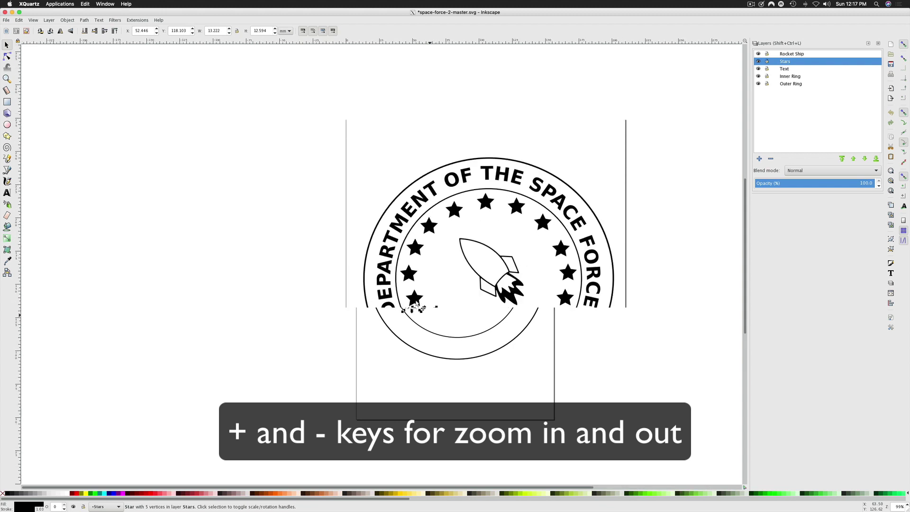
key("minus")
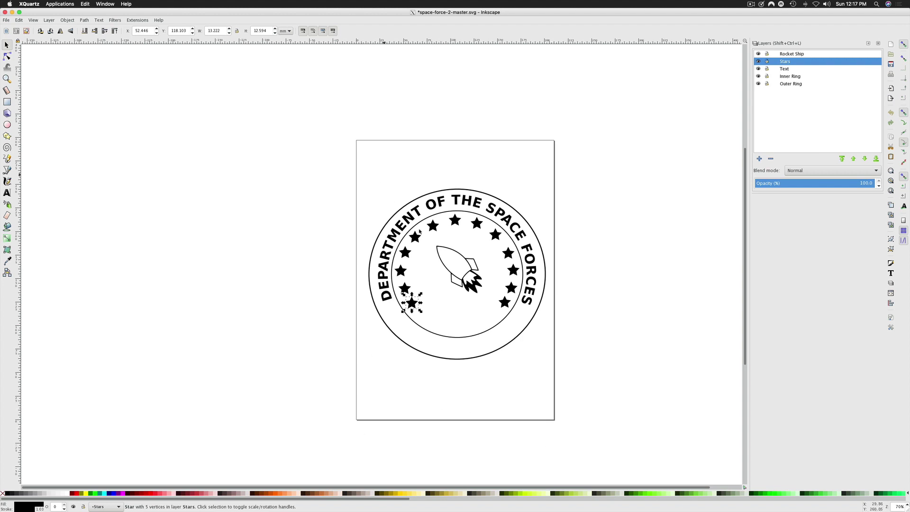
left_click(404, 288, "shift")
left_click(401, 271, "shift")
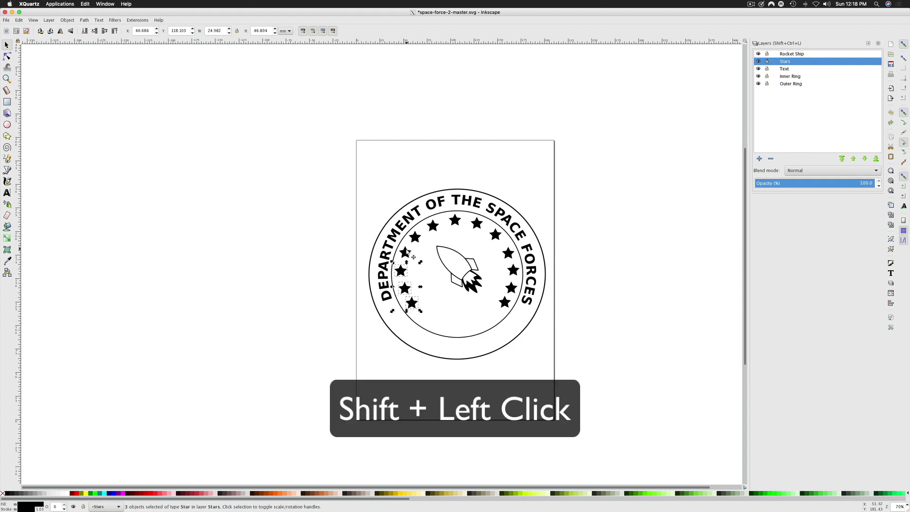
left_click(406, 252, "shift")
left_click(415, 236, "shift")
left_click(456, 220, "shift")
left_click(477, 223, "shift")
left_click(496, 234, "shift")
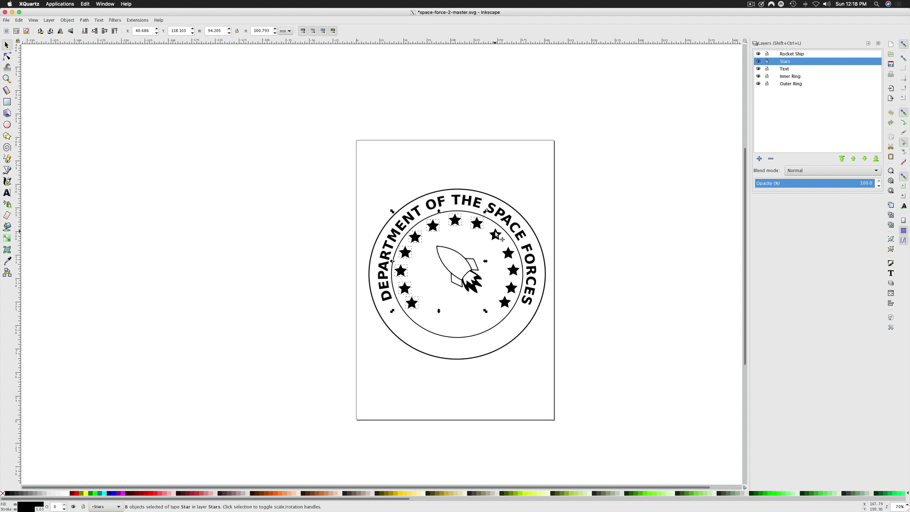
left_click(508, 253, "shift")
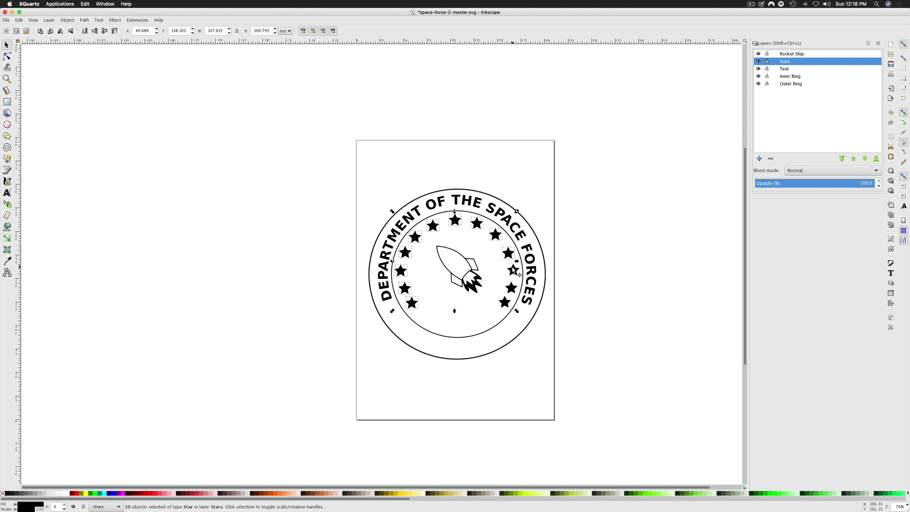
left_click(514, 271, "shift")
left_click(511, 288, "shift")
left_click(505, 303, "shift")
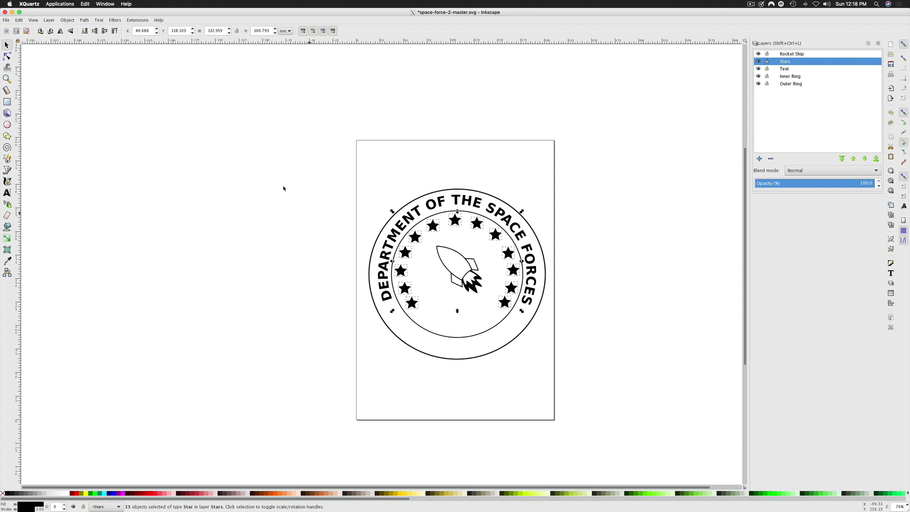
left_click(85, 20)
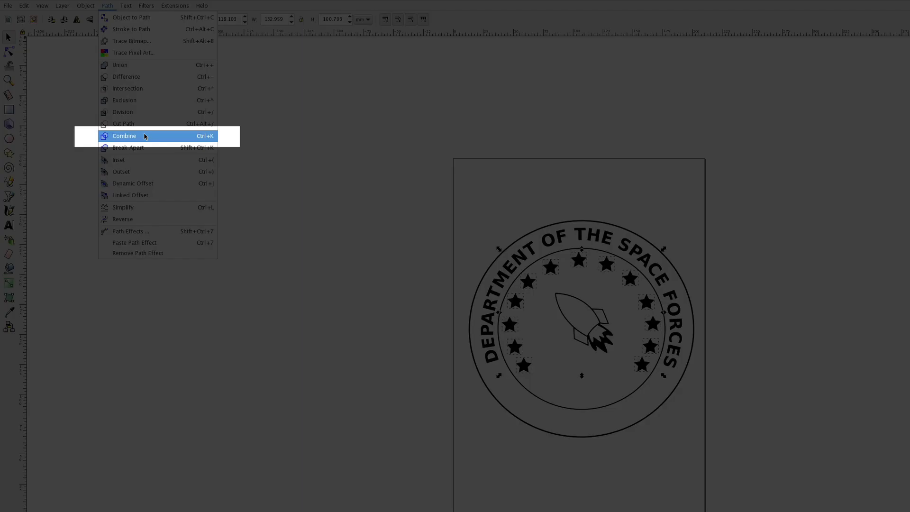
left_click(145, 136)
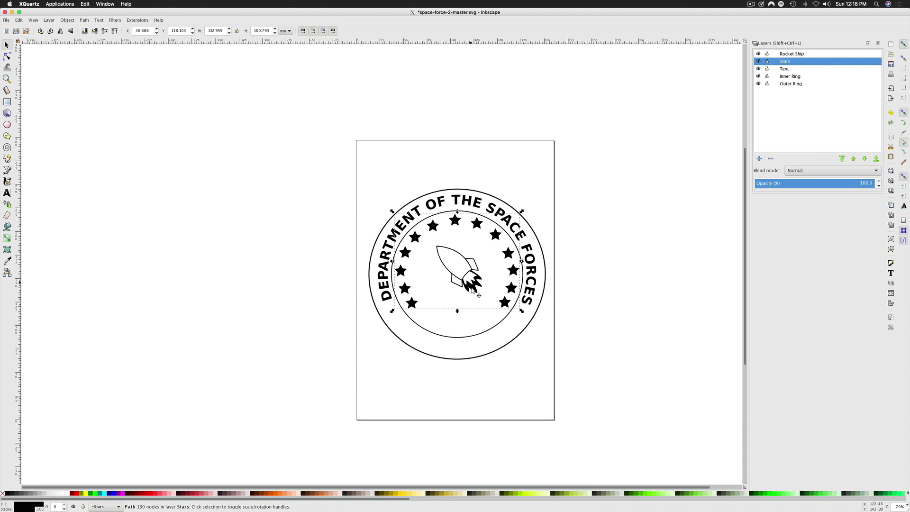
left_click(328, 150)
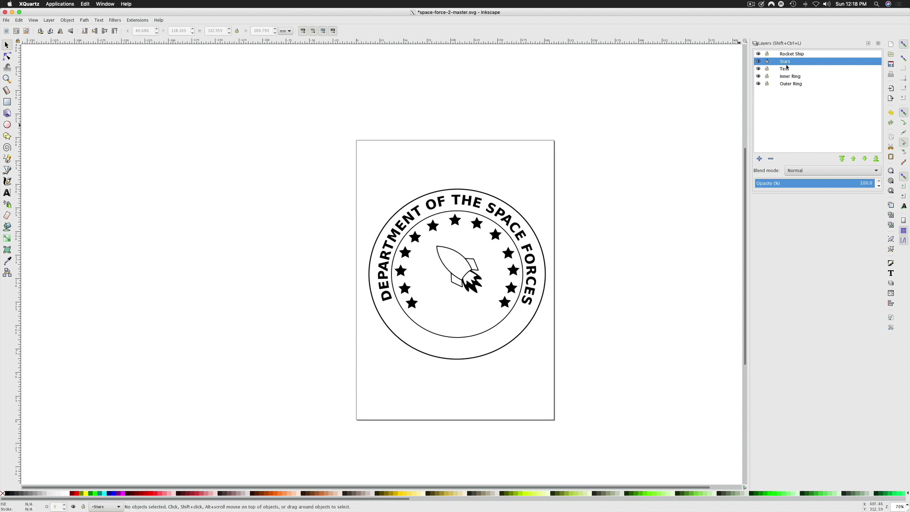
Select the rings, curved text, stars and rocket together and combine them into one path
left_click_drag(334, 142, 591, 423)
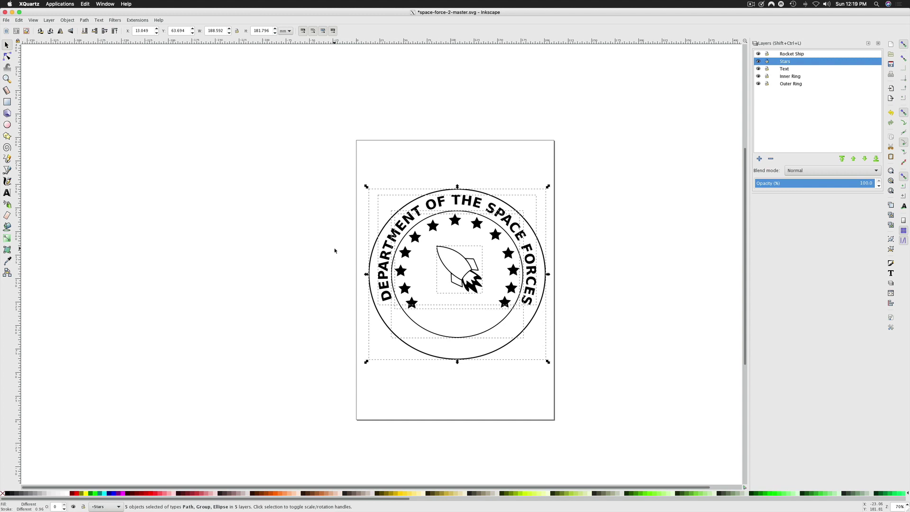
mouse_move(329, 148)
left_mouse_down()
mouse_move(481, 180)
mouse_move(531, 230)
mouse_move(592, 401)
left_mouse_up()
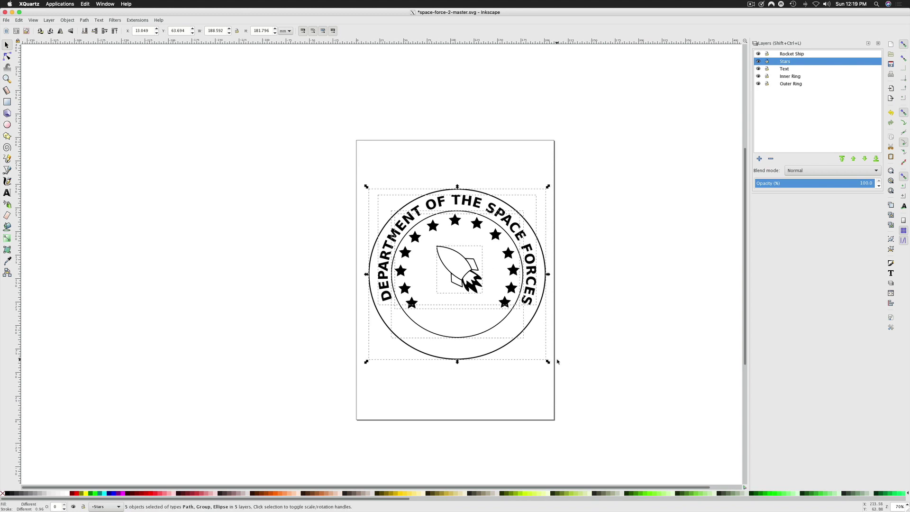
left_click(84, 20)
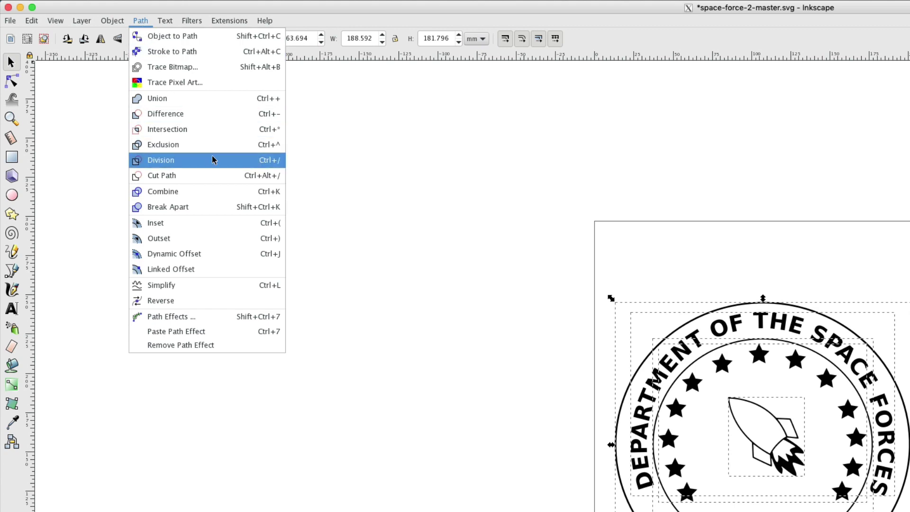
left_click(212, 194)
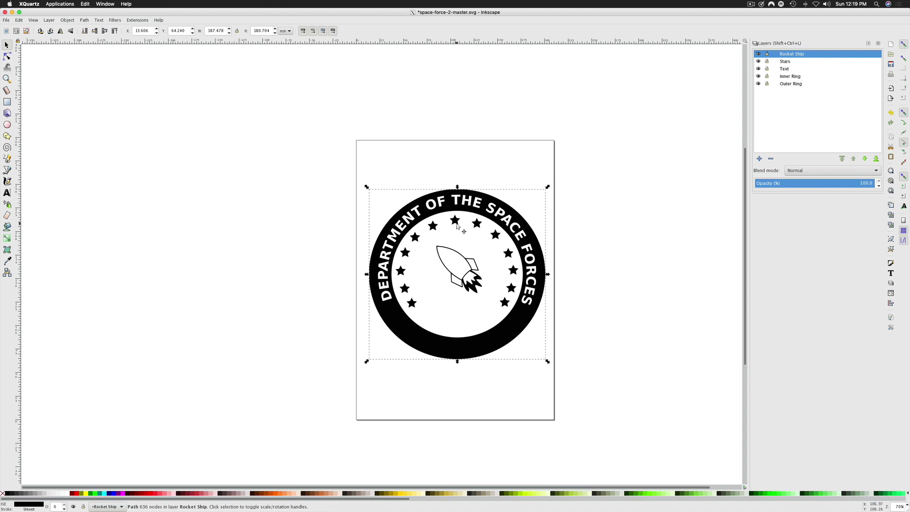
Move the combined emblem over the page's upper-left corner to check that it behaves as a single object
left_click_drag(457, 225, 361, 108)
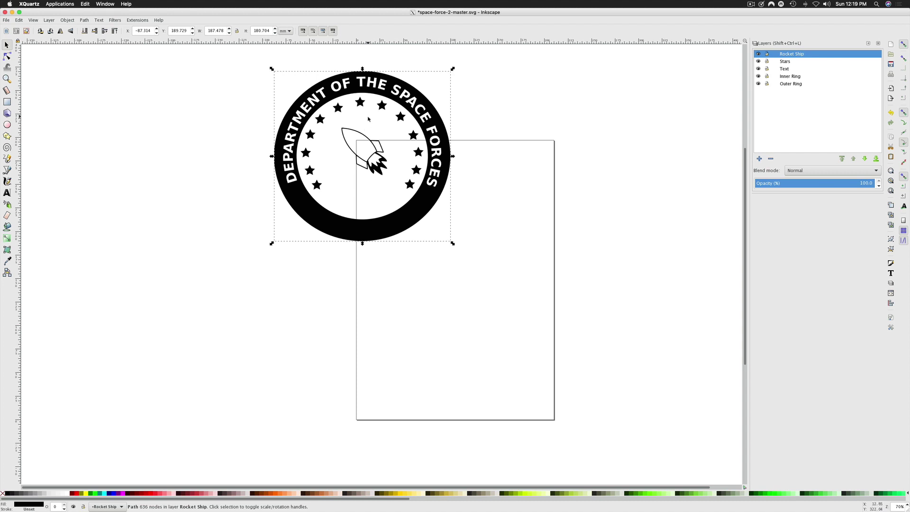
key("Escape")
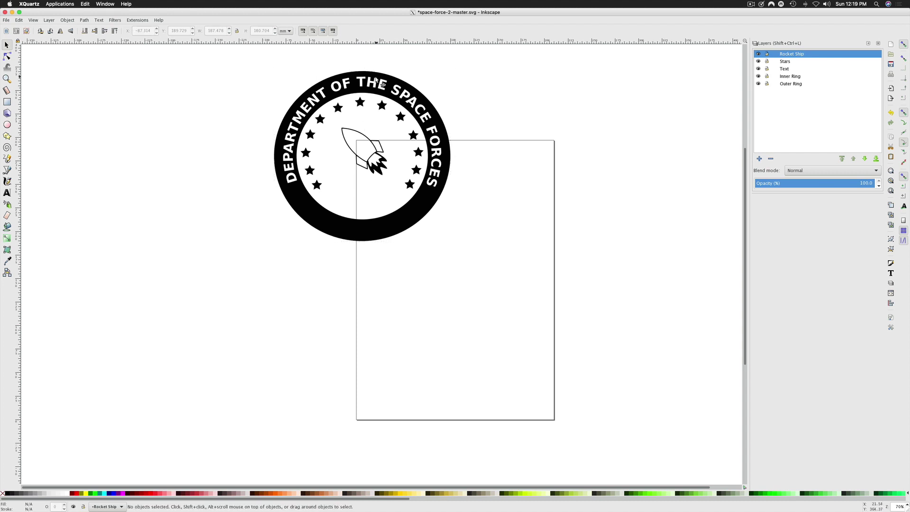
left_click_drag(364, 74, 364, 72)
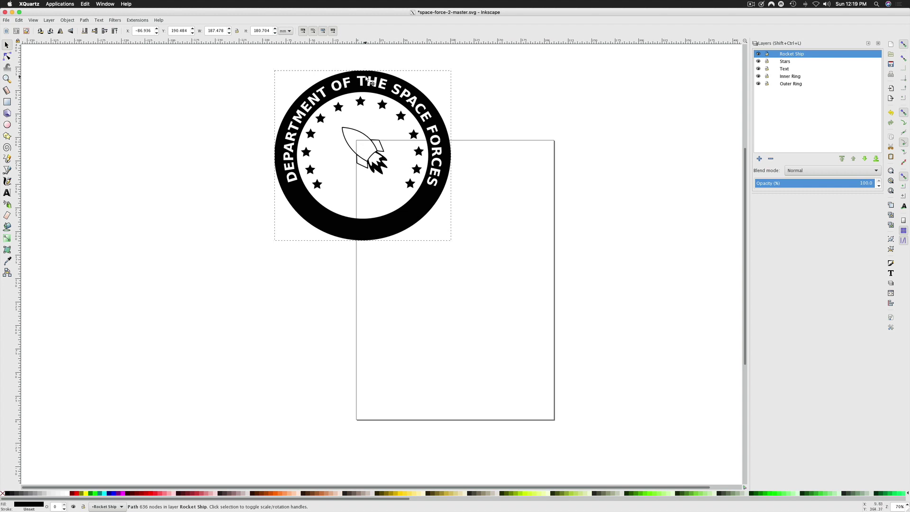
left_click_drag(370, 81, 367, 77)
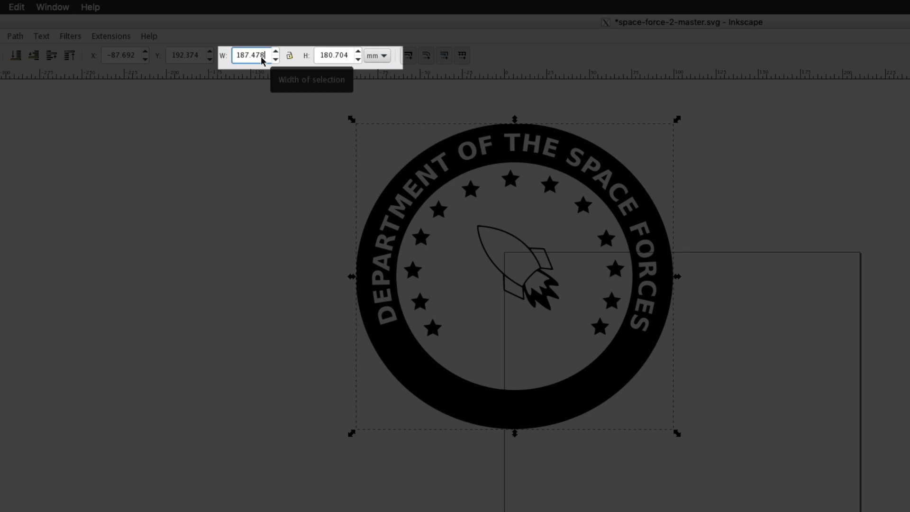
Set the combined emblem's width and height to 800 mm each
left_click_drag(264, 56, 230, 55)
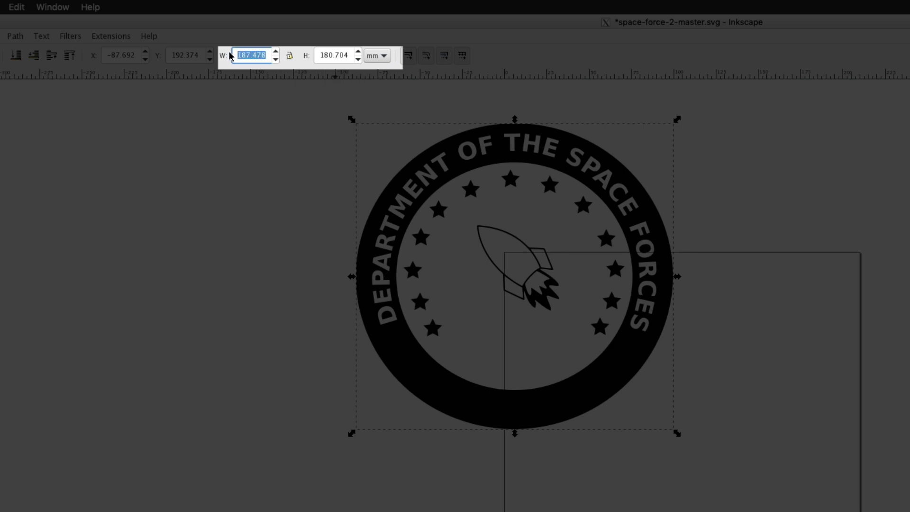
type("800")
key("Tab")
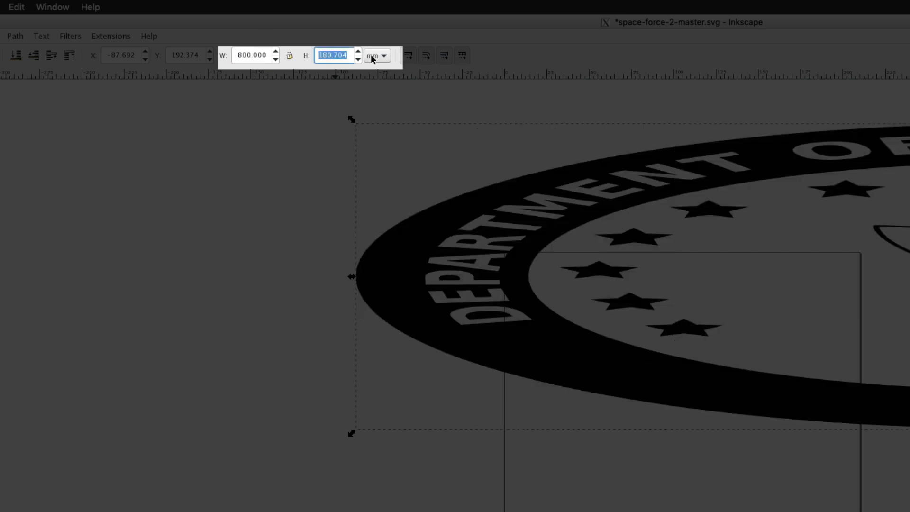
type("800")
key("Return")
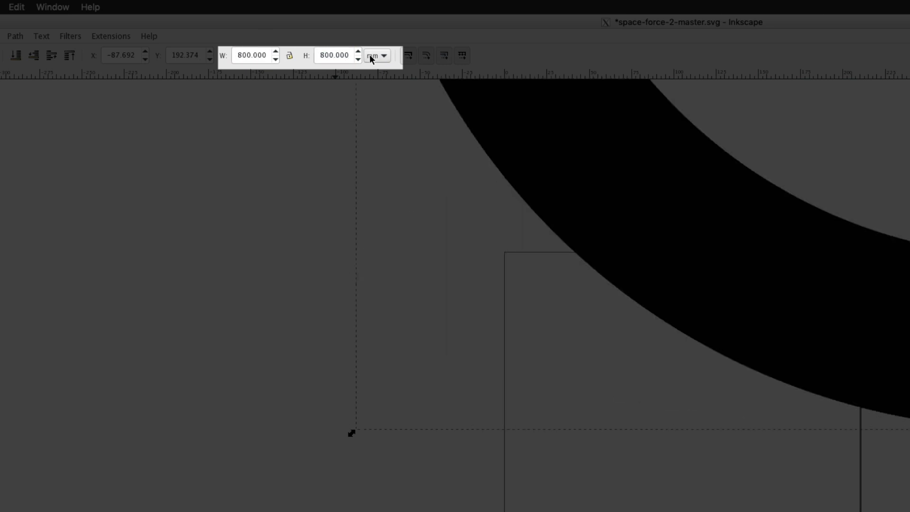
scroll(646, 235, "down", 2)
scroll(646, 235, "up", 1)
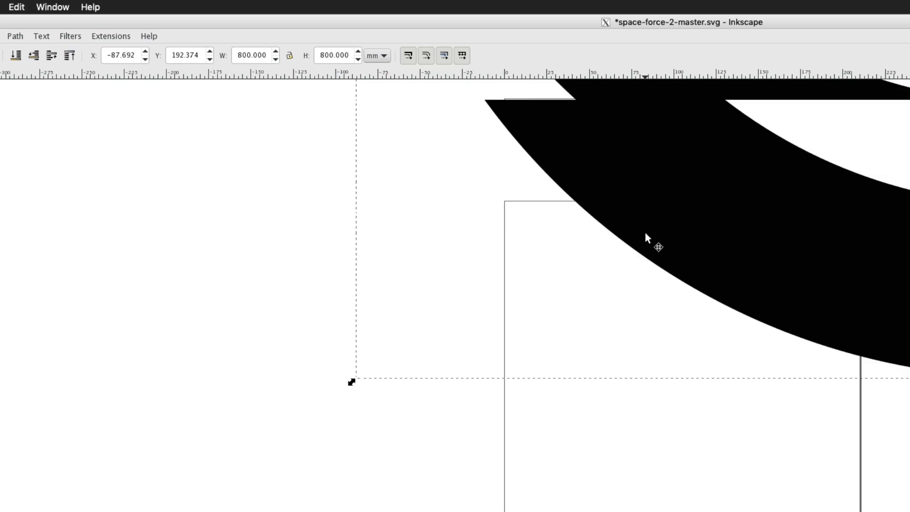
scroll(645, 233, "up", 5)
scroll(648, 237, "down", 3)
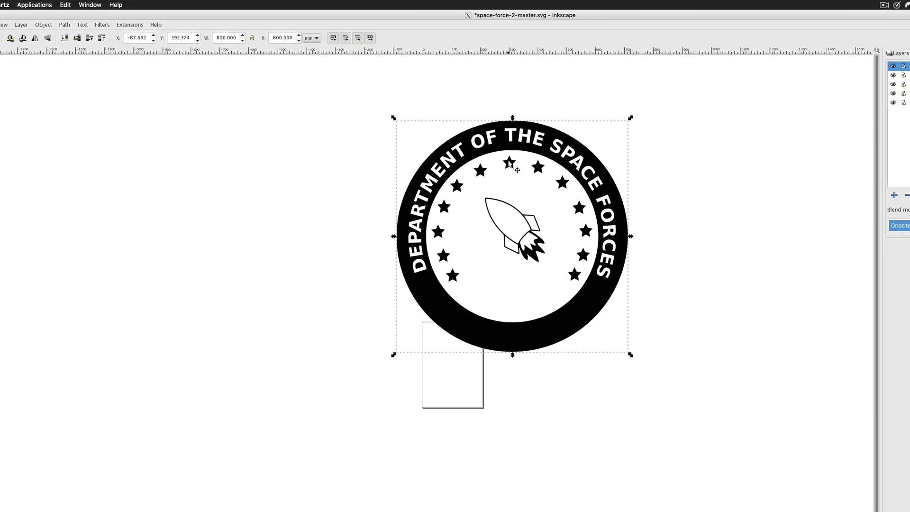
Move the enlarged emblem down over the page's upper-left corner, to about X -381 mm and Y -155 mm
left_click_drag(509, 163, 441, 232)
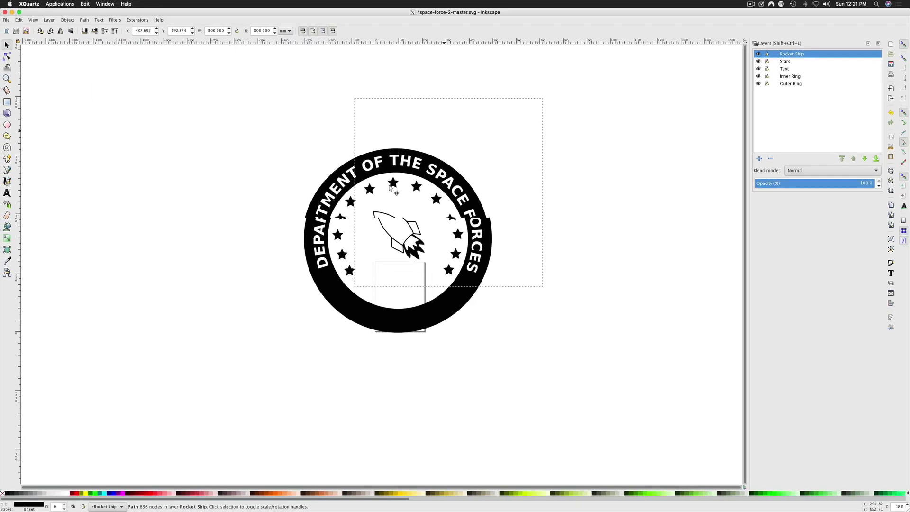
left_click_drag(389, 187, 377, 215)
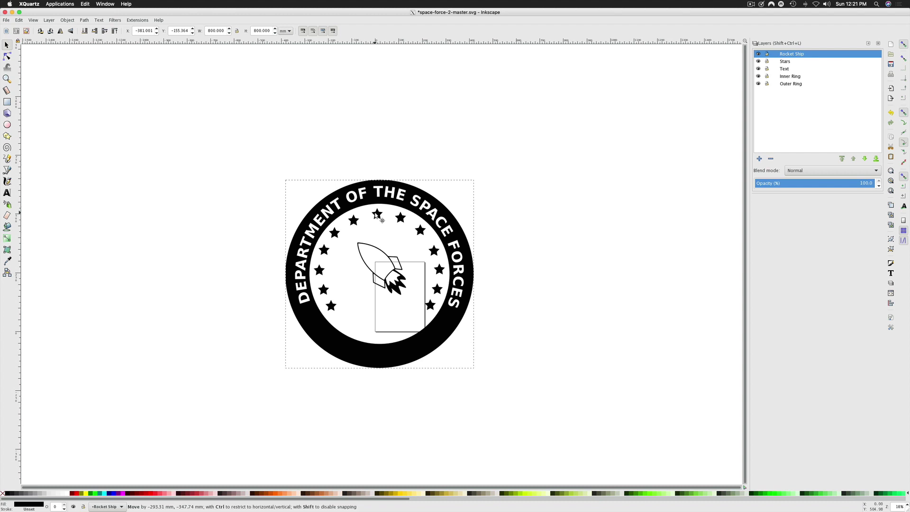
left_click_drag(376, 215, 377, 216)
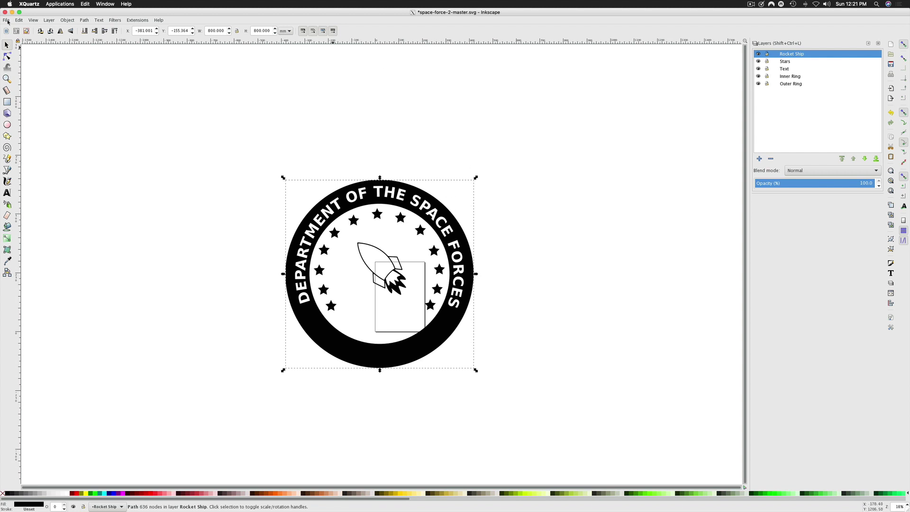
Save the emblem as a Plain SVG on the Desktop under Hitfilm-Space-Force.svg, replacing the existing file
left_click(6, 20)
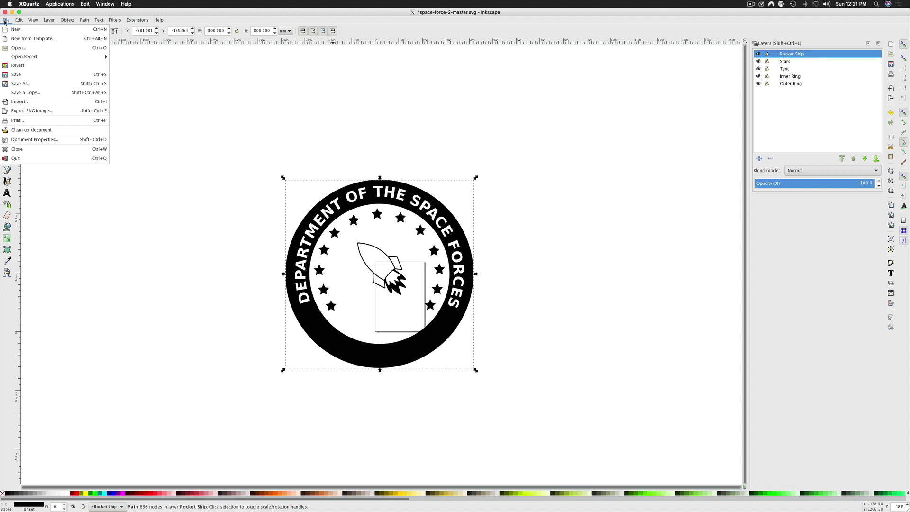
left_click(40, 84)
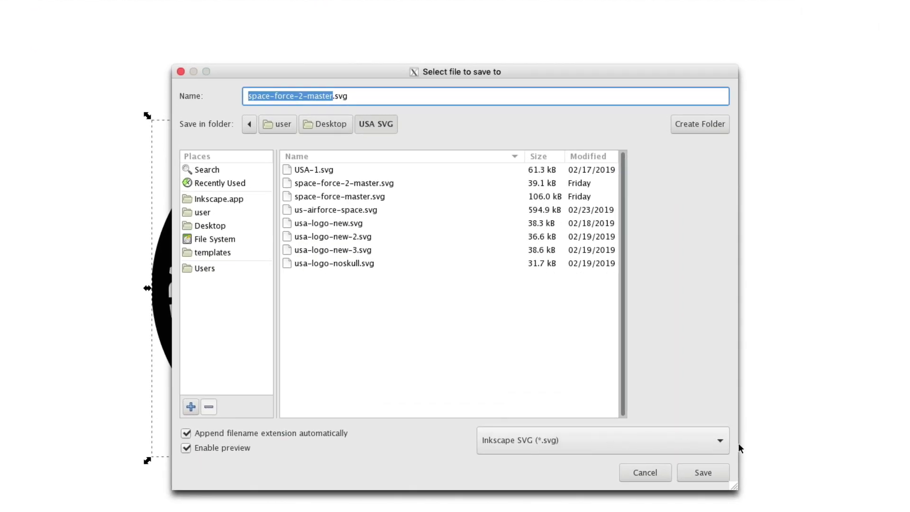
left_click(718, 442)
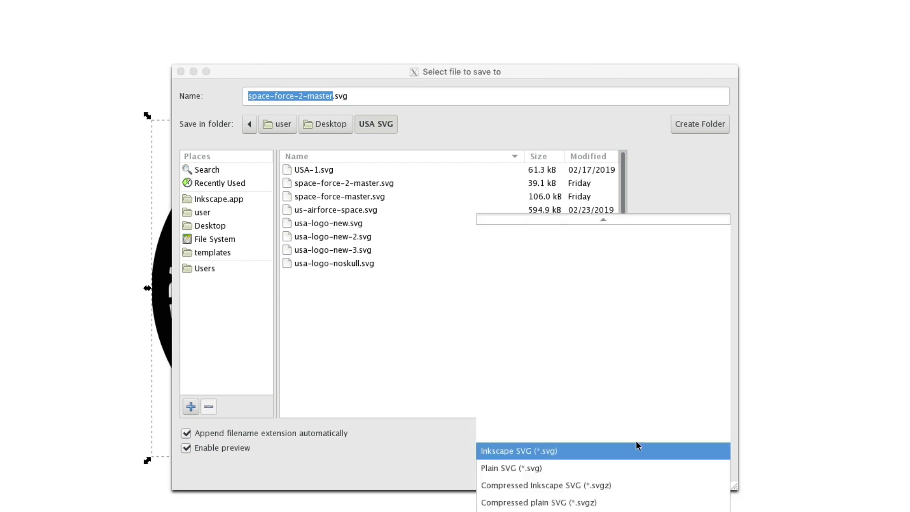
left_click(532, 470)
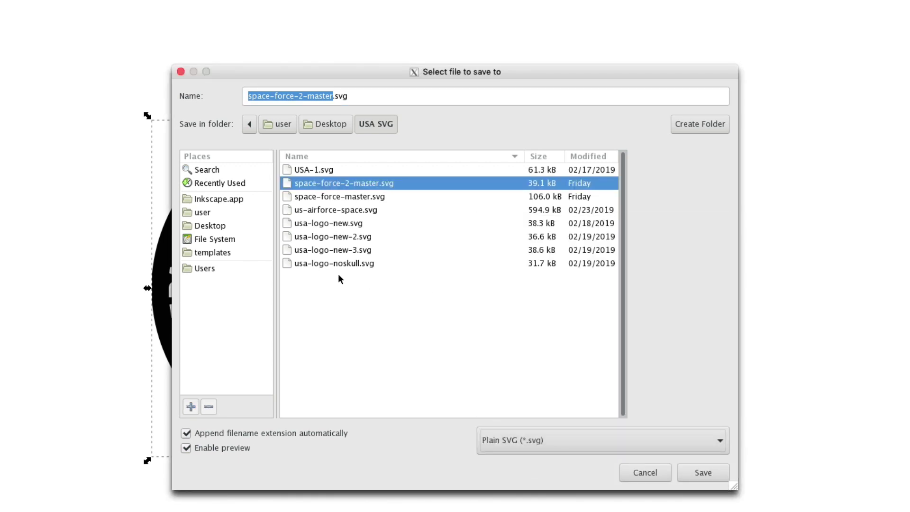
left_click(217, 225)
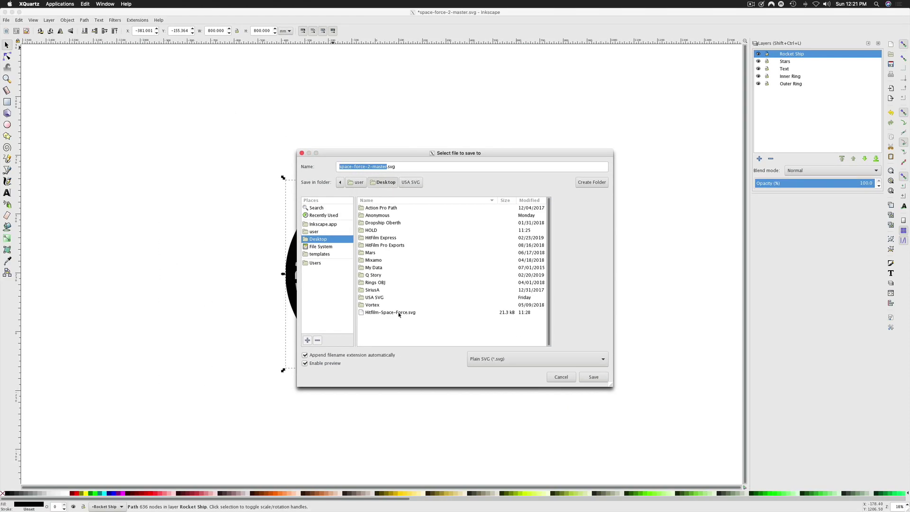
left_click(400, 313)
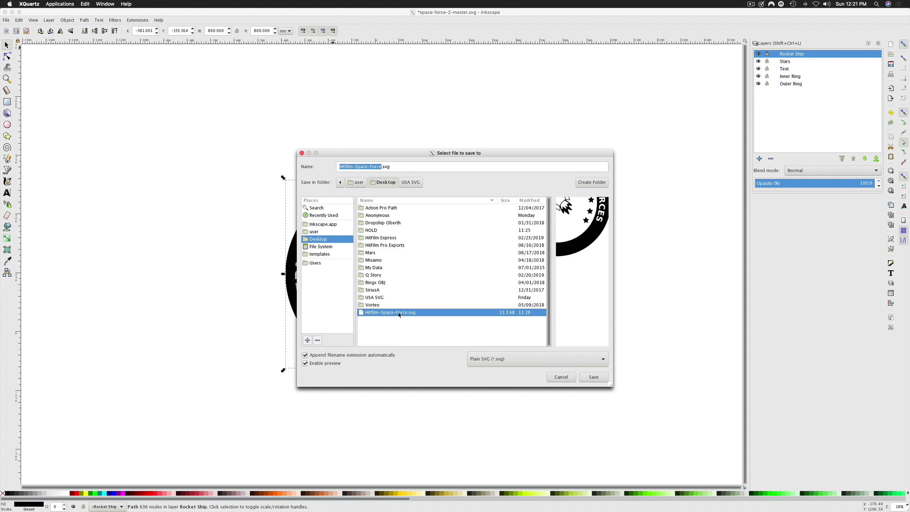
left_click(593, 377)
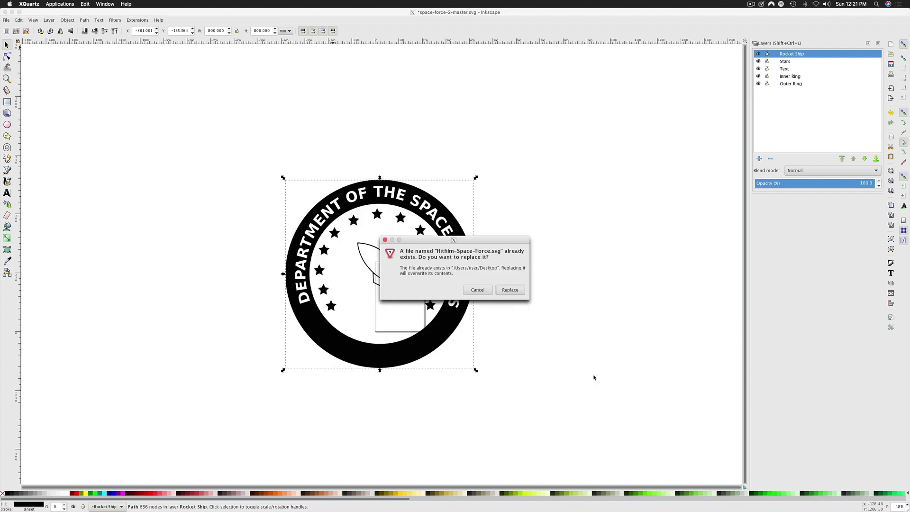
left_click(509, 291)
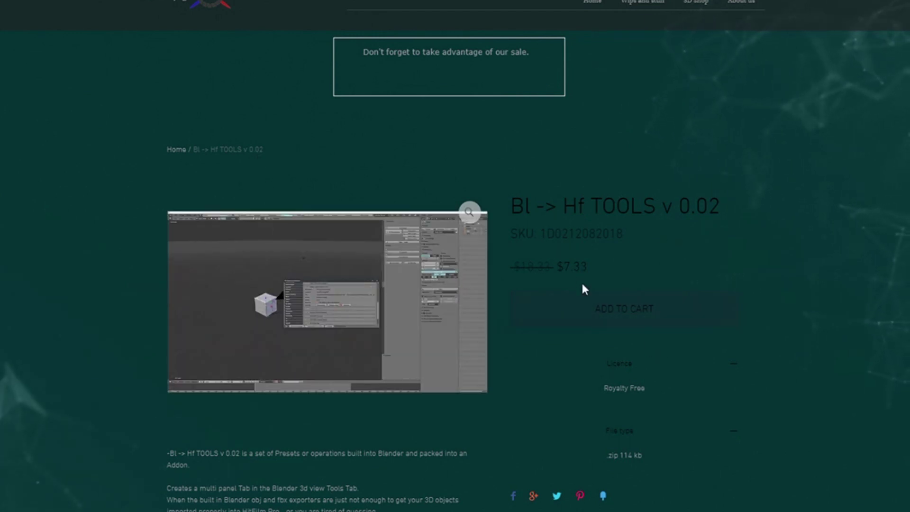
left_click_drag(557, 267, 590, 255)
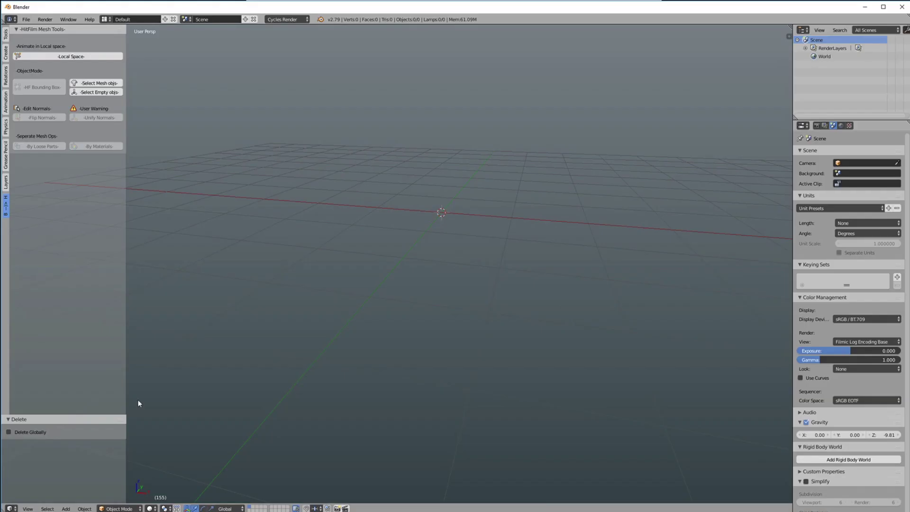
Open Blender's User Preferences and search the add-ons for "hit" to check the HitFilm add-ons
left_click(26, 19)
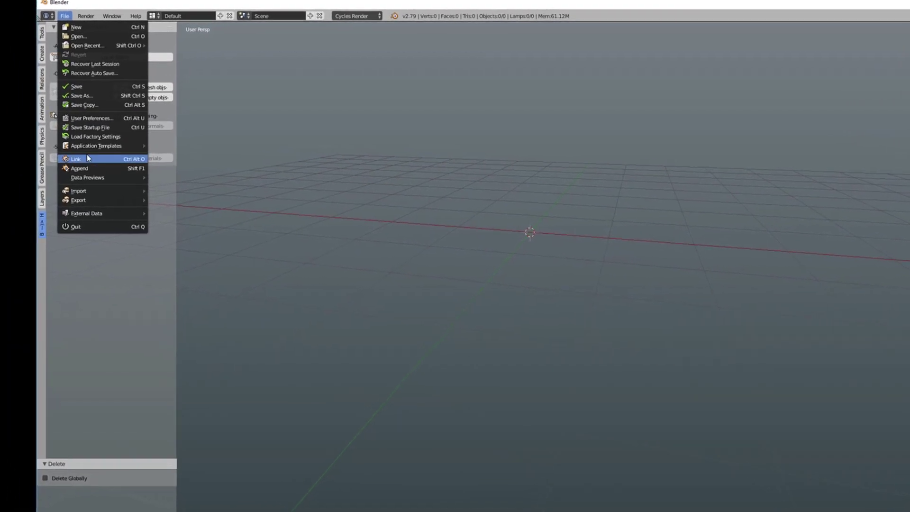
left_click(92, 118)
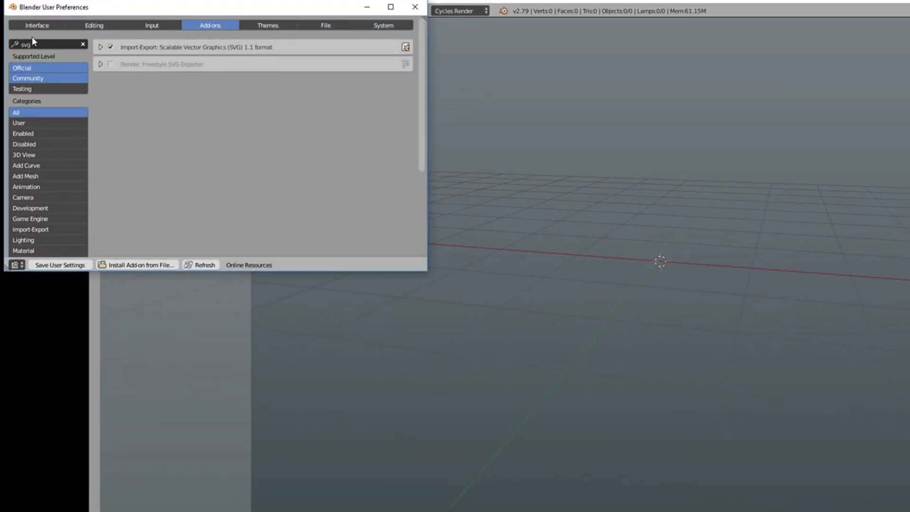
left_click(32, 45)
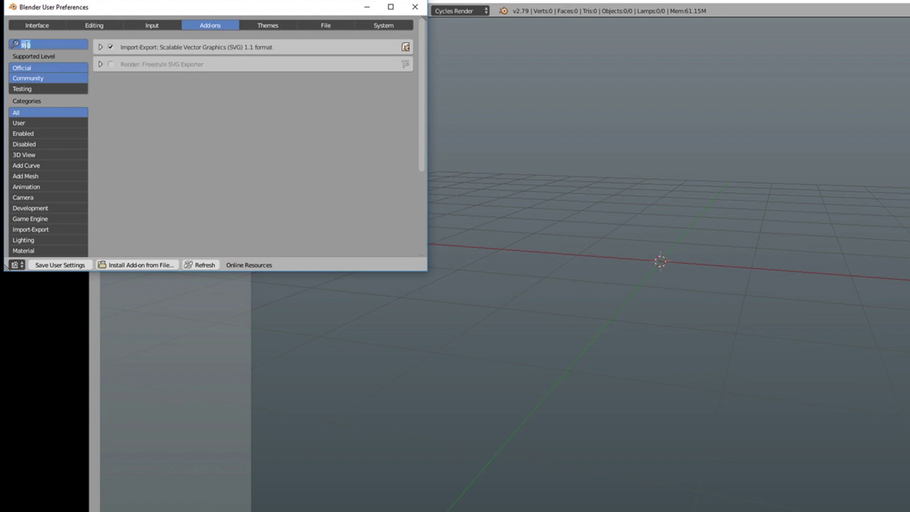
type("hit")
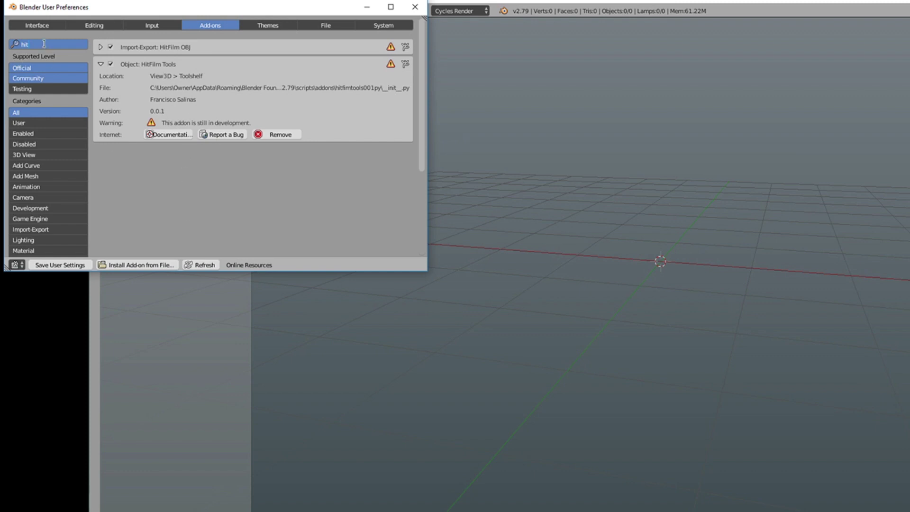
Search the add-ons for "svg" to check that the SVG import add-on is enabled, and close the preferences
left_click(16, 42)
type("s")
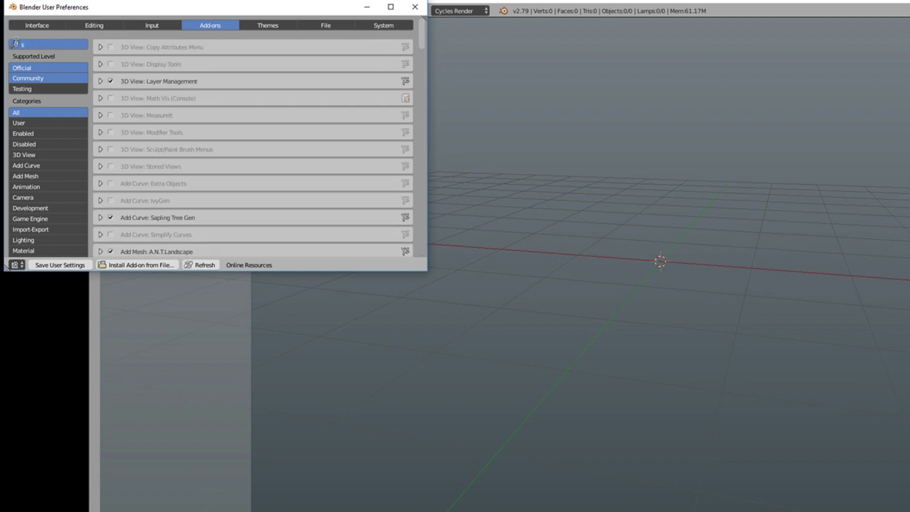
type("vg")
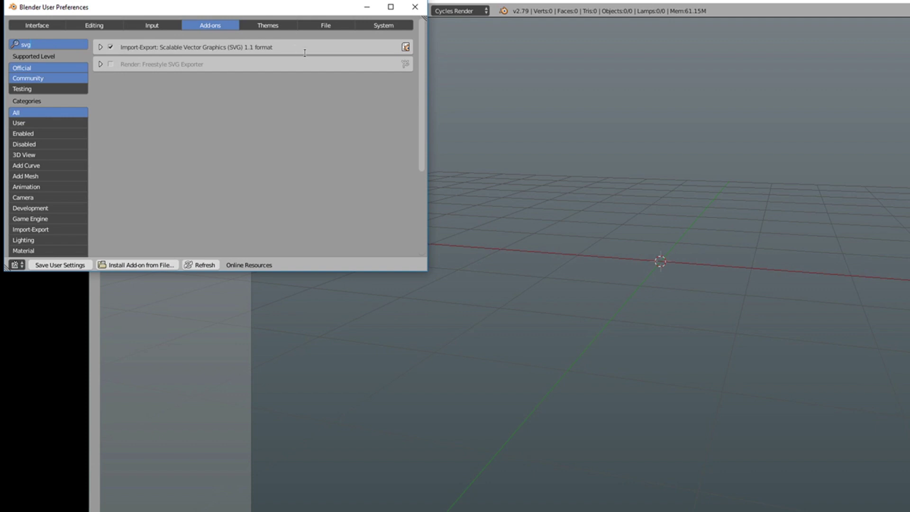
left_click(415, 7)
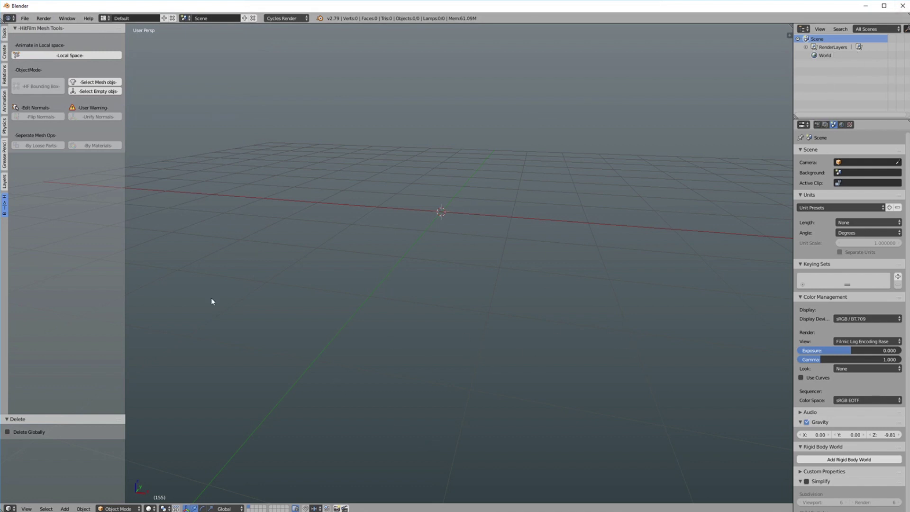
Import Hitfilm-Space-Force.svg from the SpaceLogo folder on the Desktop as a Scalable Vector Graphics file
left_click(24, 18)
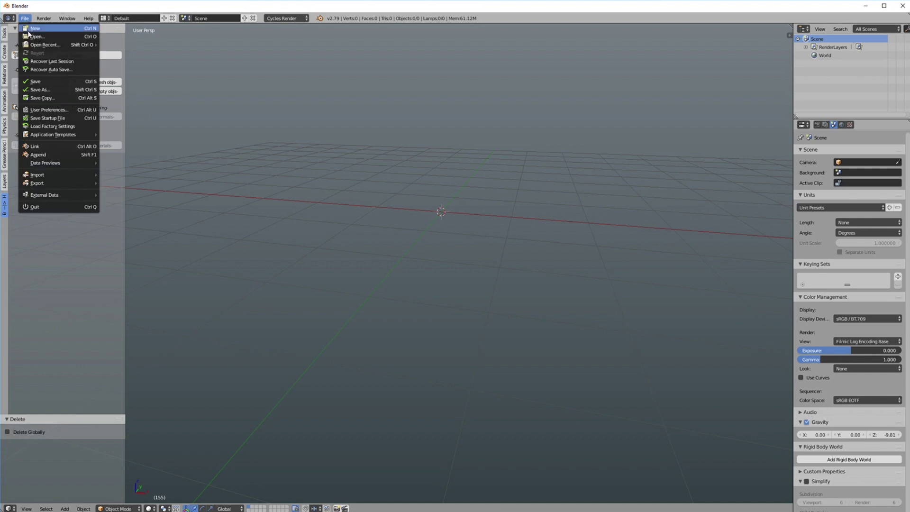
left_click(64, 176)
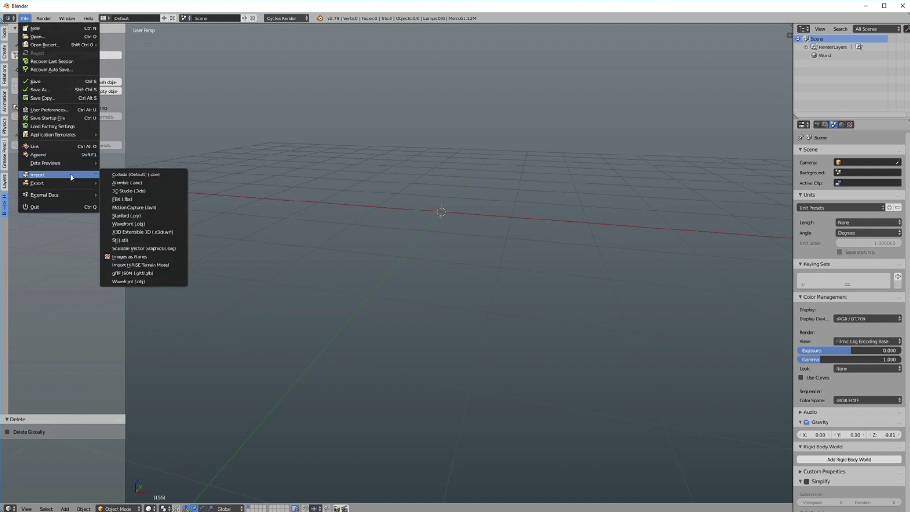
left_click(153, 249)
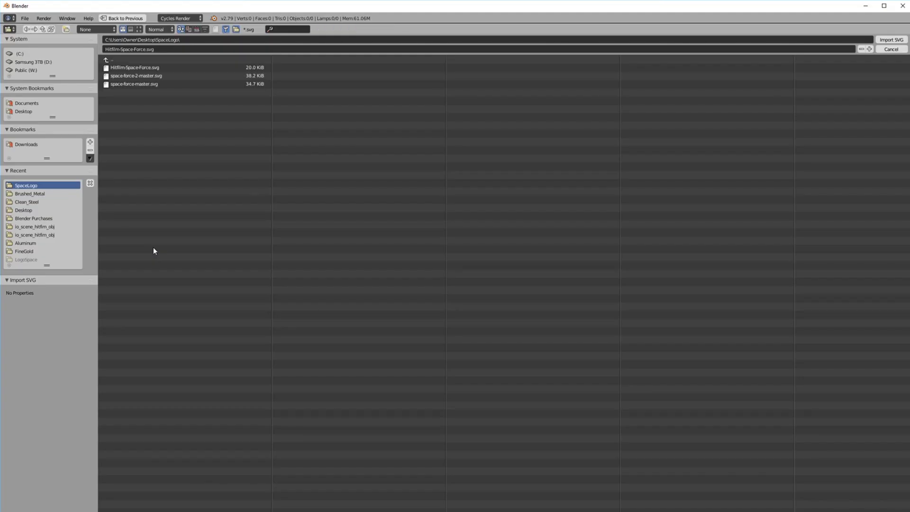
left_click(142, 72)
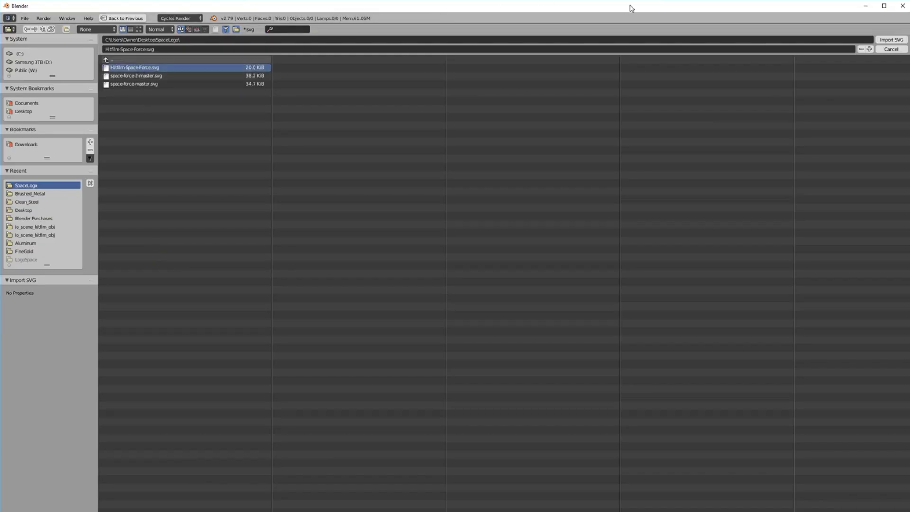
left_click(892, 41)
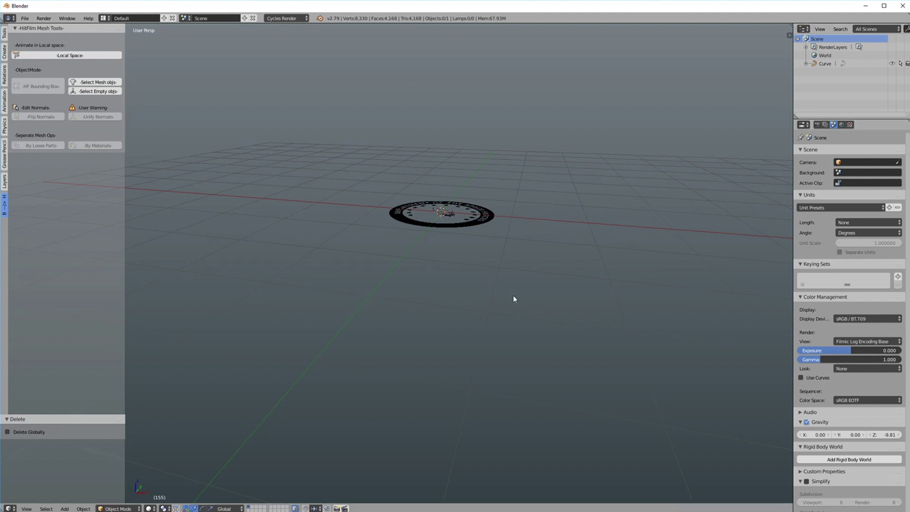
Examine the imported emblem from the top at several zoom levels, in orthographic and perspective projection
key("KP_7")
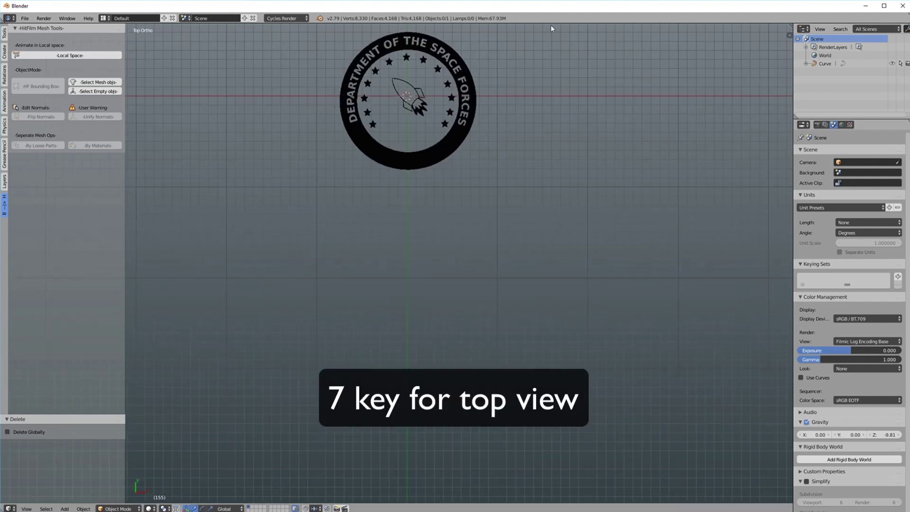
left_click_drag(489, 229, 526, 311)
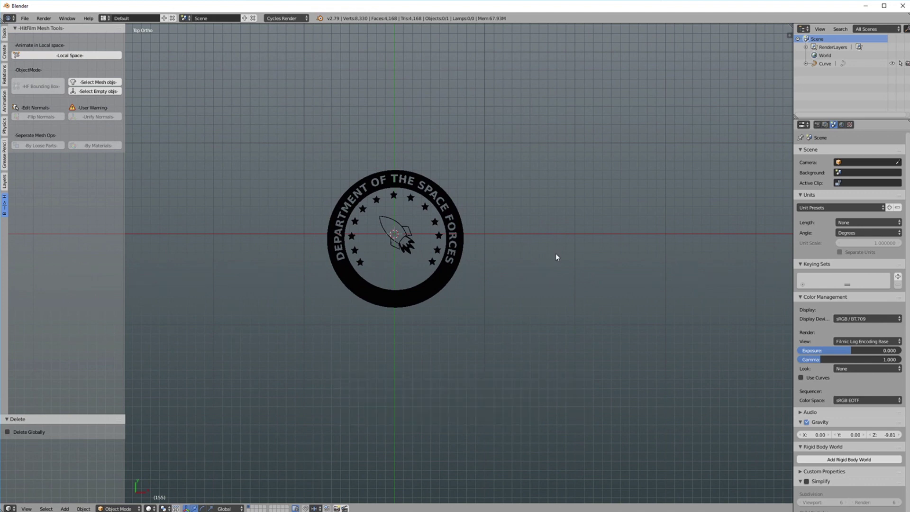
scroll(556, 254, "down", 8)
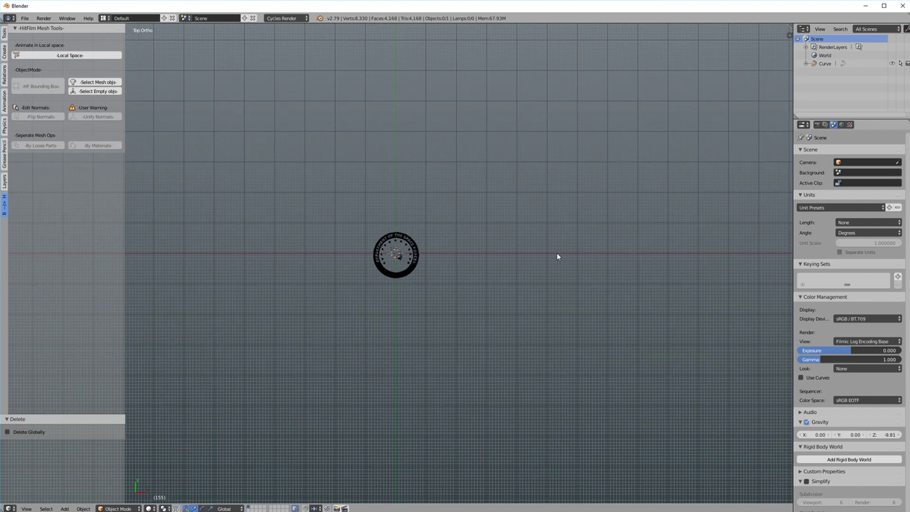
scroll(557, 256, "up", 3)
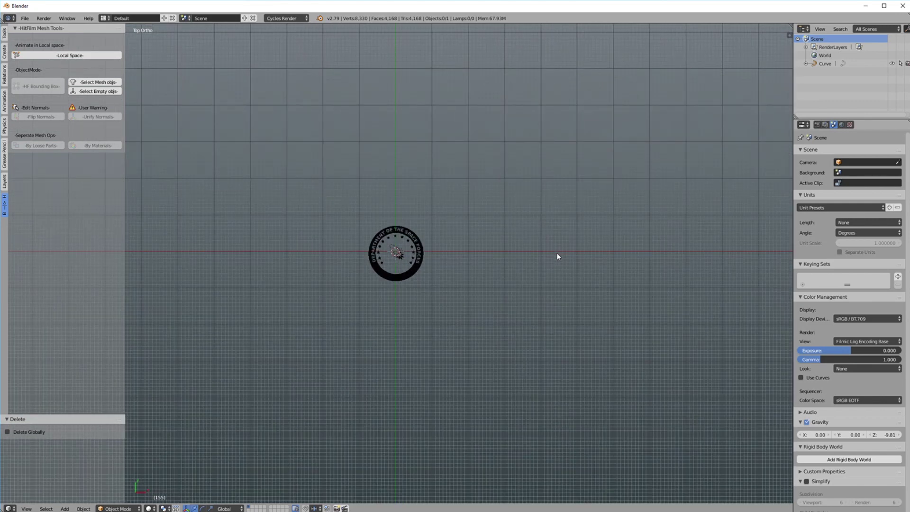
scroll(557, 256, "down", 1)
scroll(556, 256, "up", 2)
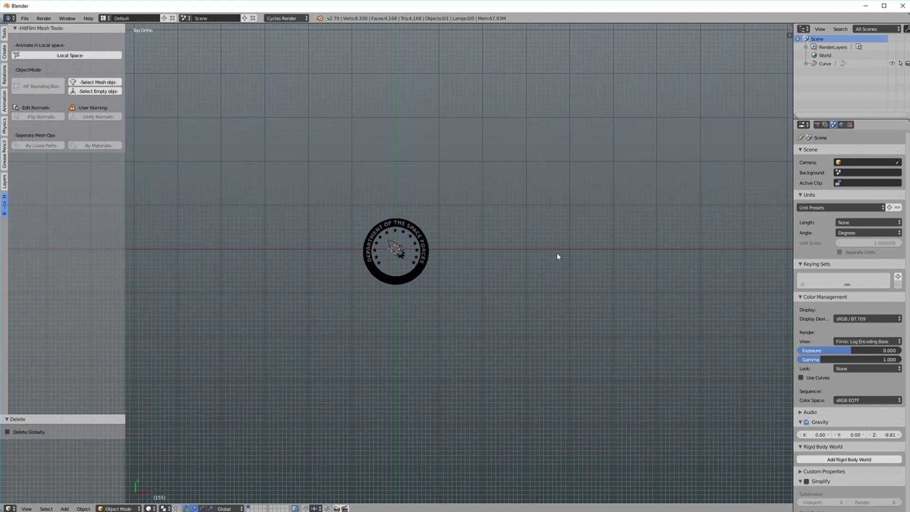
scroll(557, 256, "down", 2)
scroll(557, 257, "up", 8)
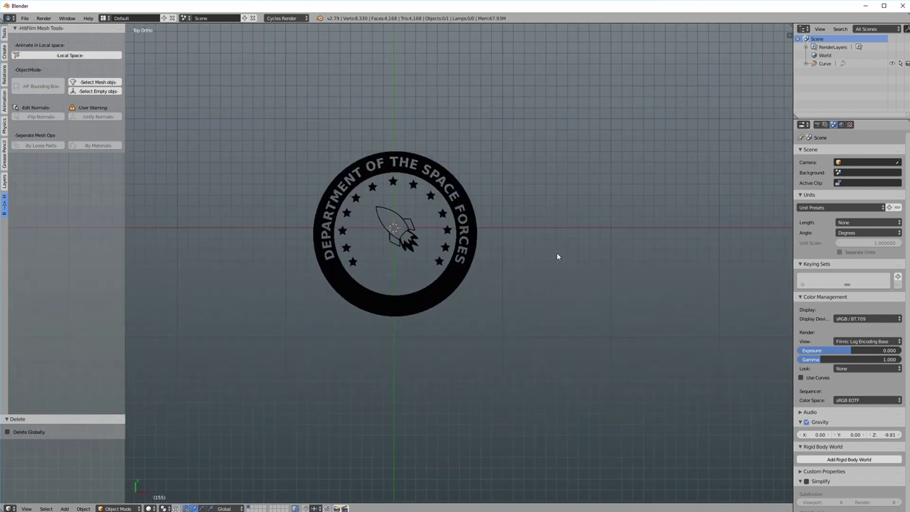
key("KP_5")
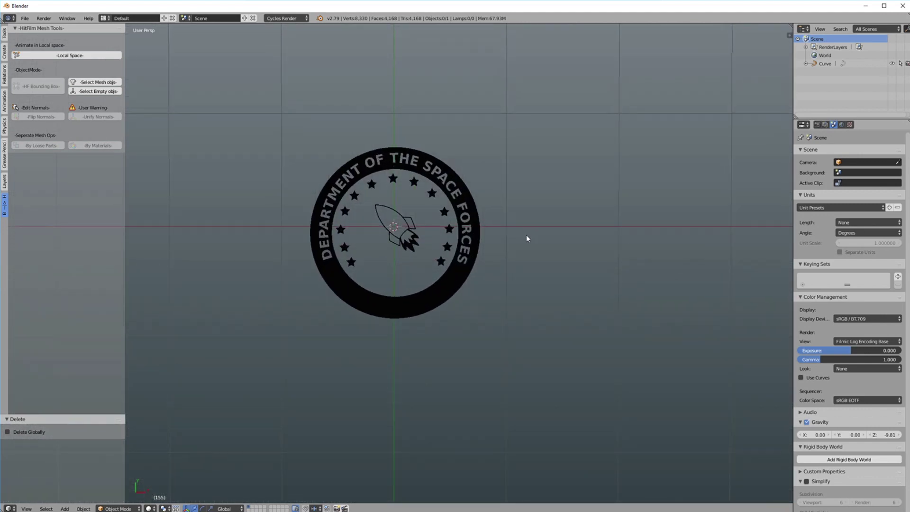
scroll(527, 238, "down", 3)
scroll(526, 236, "down", 2)
scroll(526, 236, "up", 4)
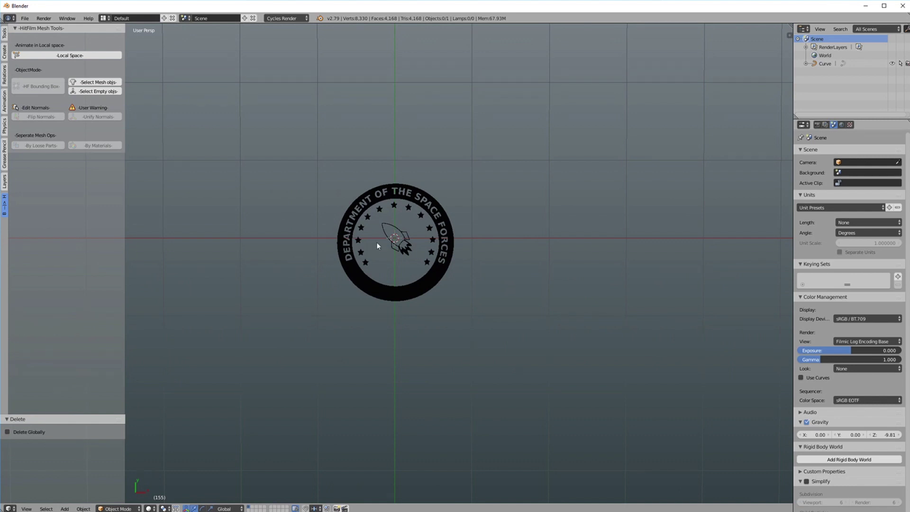
Select the emblem curve and lighten its material's diffuse color from black to a light grey
right_click(414, 194)
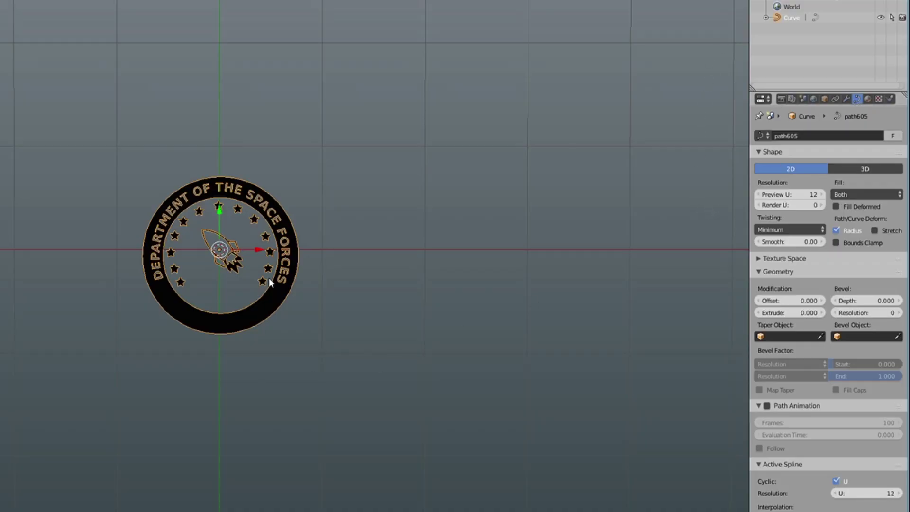
left_click(868, 99)
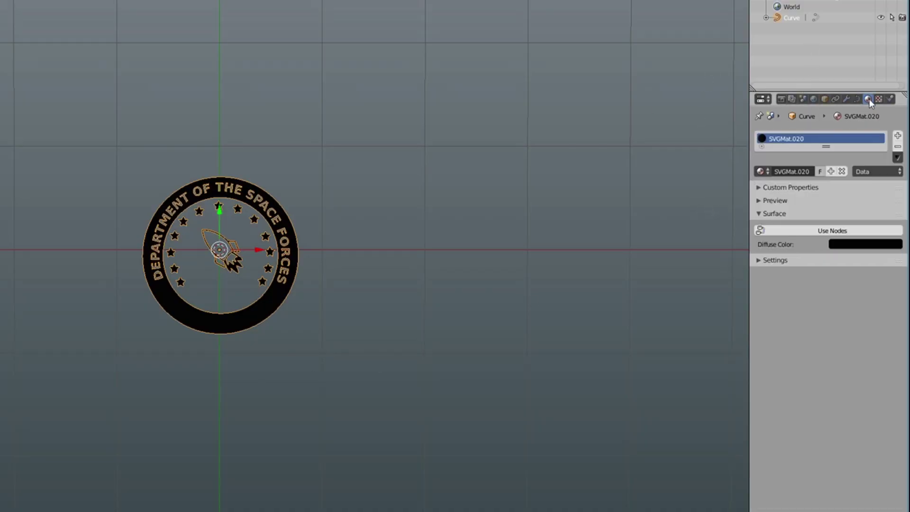
left_click(849, 244)
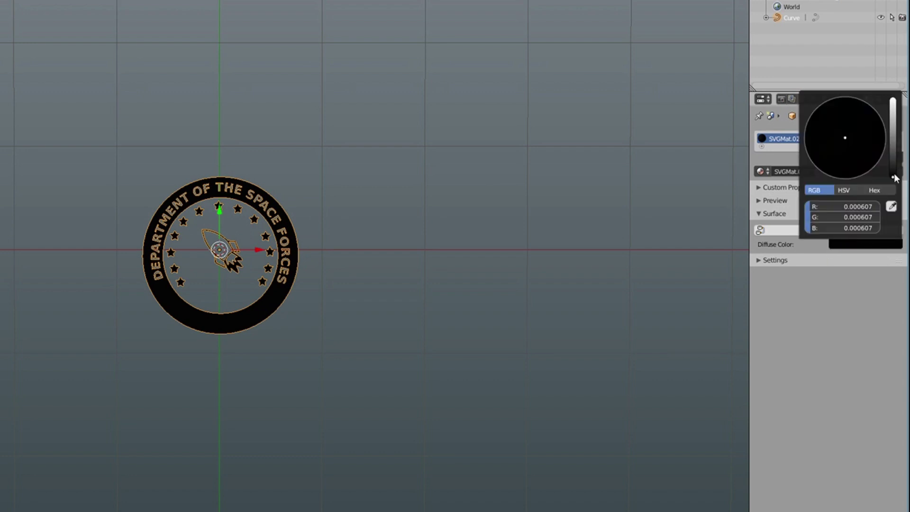
left_click(895, 129)
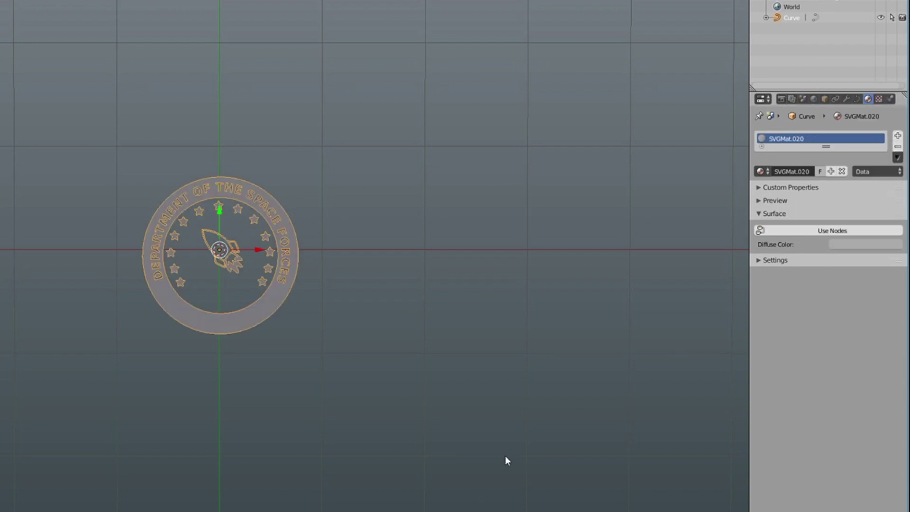
Try the 3D shape option on the emblem curve and set it back to 2D
left_click(857, 98)
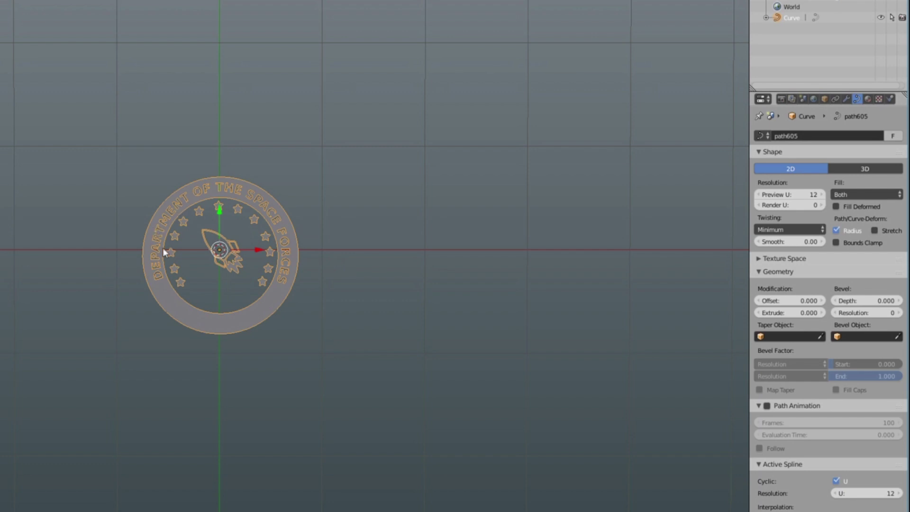
scroll(179, 223, "up", 3)
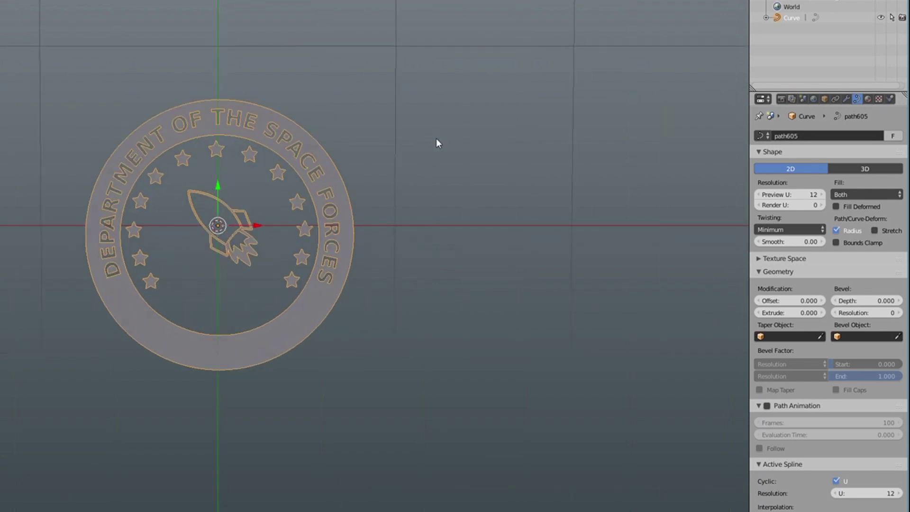
mouse_move(437, 142)
left_mouse_down()
mouse_move(426, 142)
mouse_move(435, 136)
left_mouse_up()
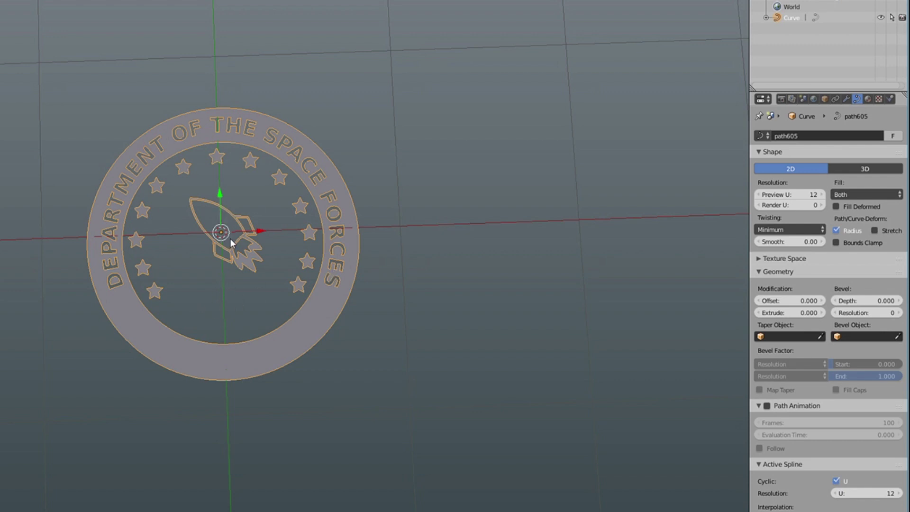
left_click(860, 168)
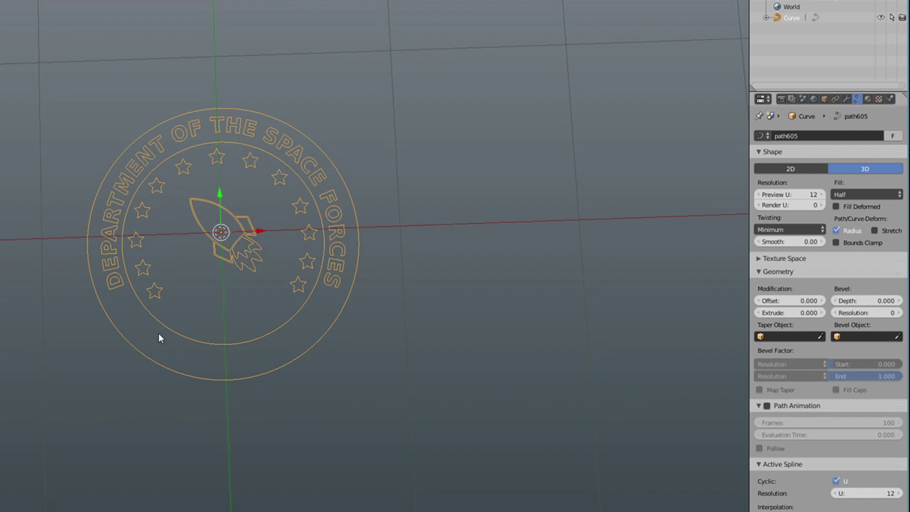
left_click(798, 166)
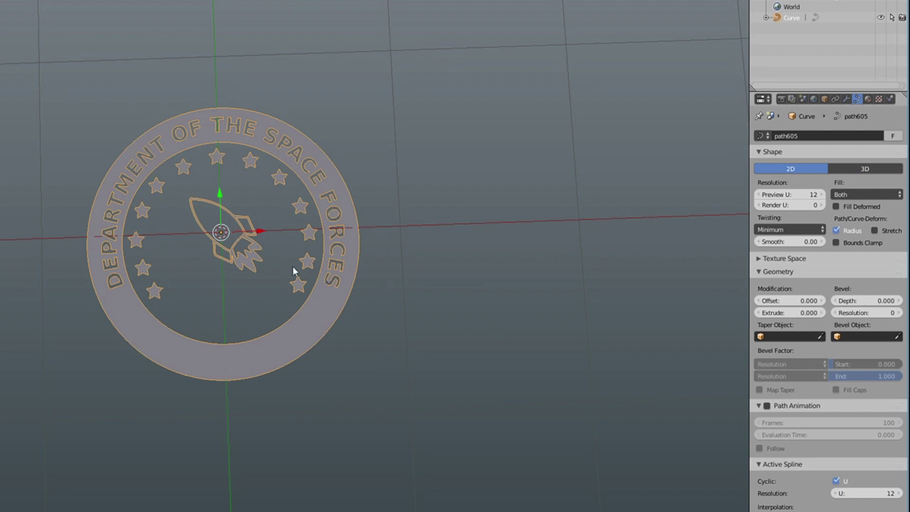
Set the emblem curve's Extrude value to 0.090 and inspect its thickness from the side and up close
key("KP_3")
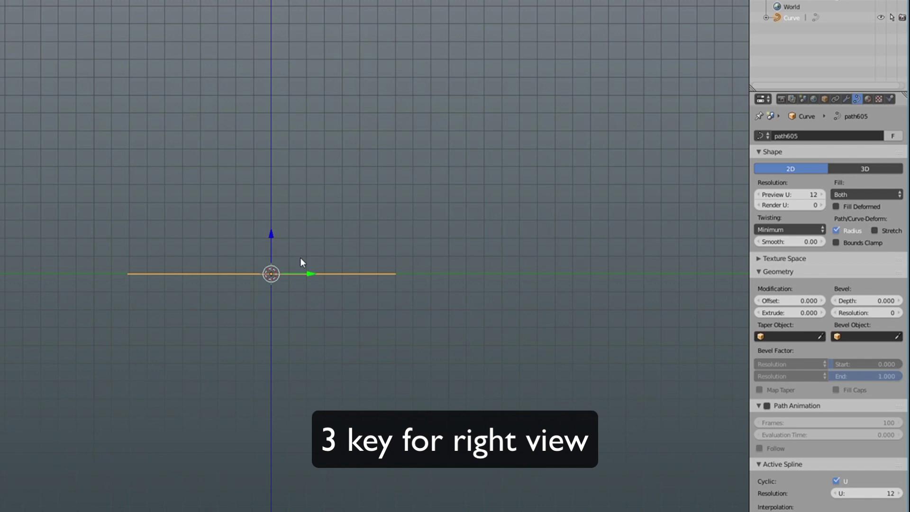
left_click(811, 314)
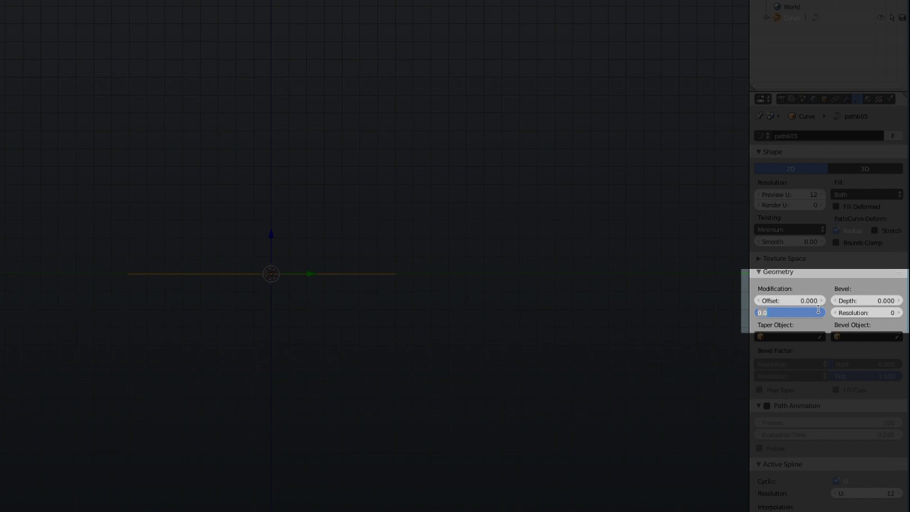
type(".")
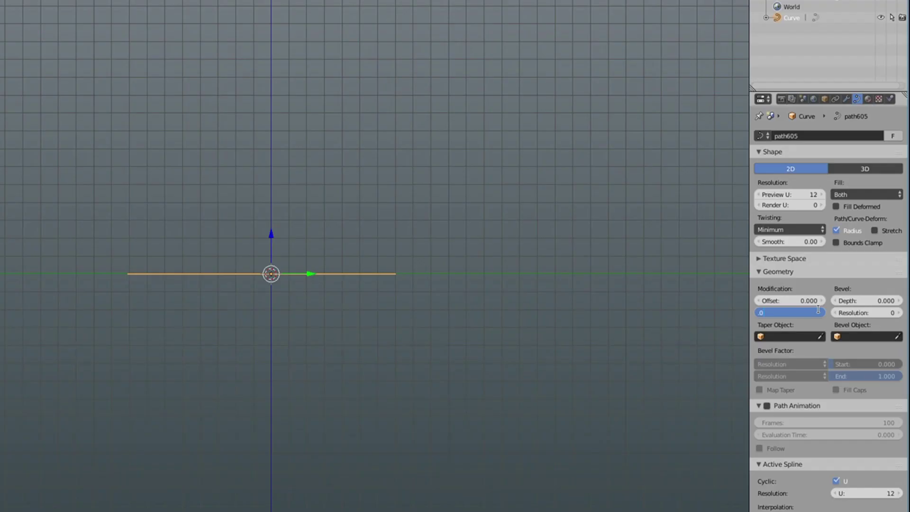
key("Return")
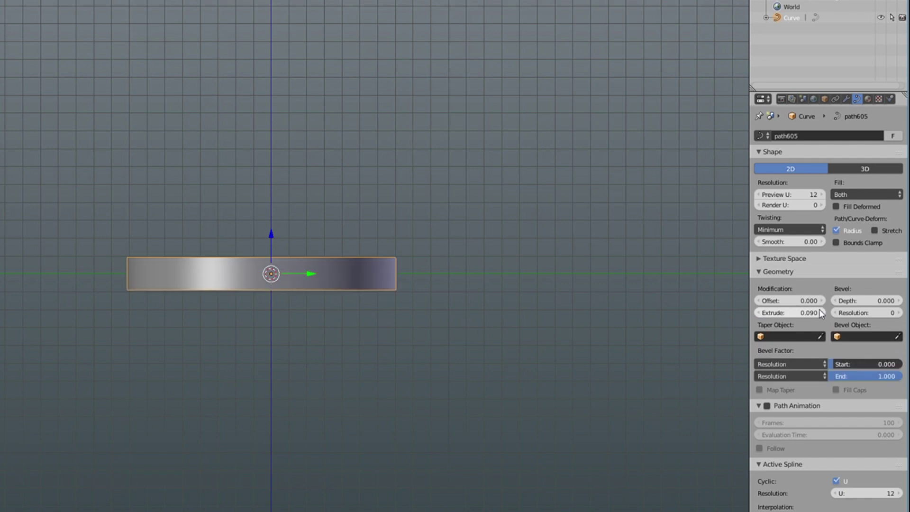
left_click_drag(286, 330, 309, 353)
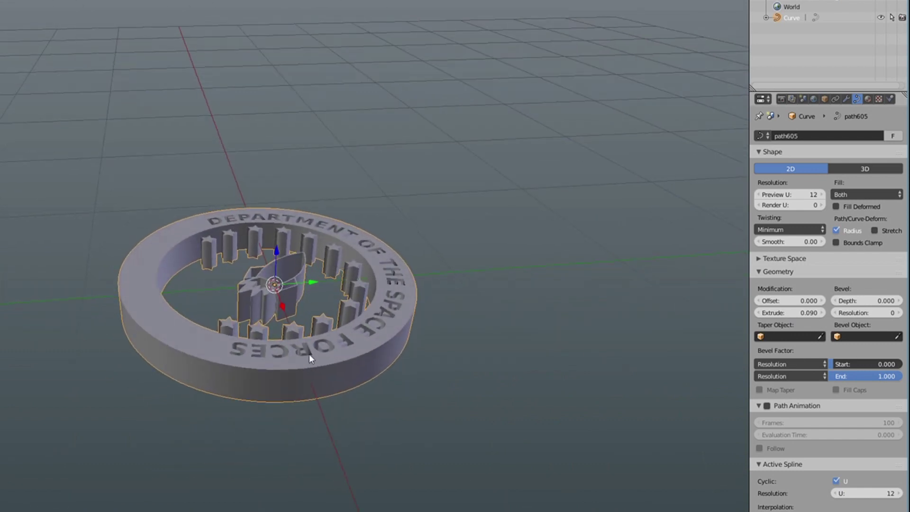
scroll(307, 339, "up", 5)
scroll(306, 339, "up", 3)
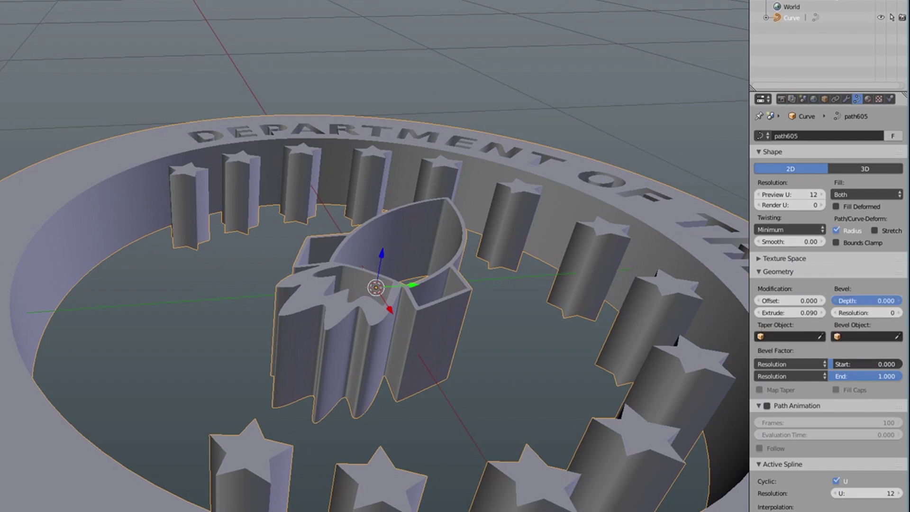
Set the emblem curve's bevel depth to 0.003 and inspect the beveled edges around the rocket up close
left_click(901, 304)
left_click(901, 304)
left_click(901, 304)
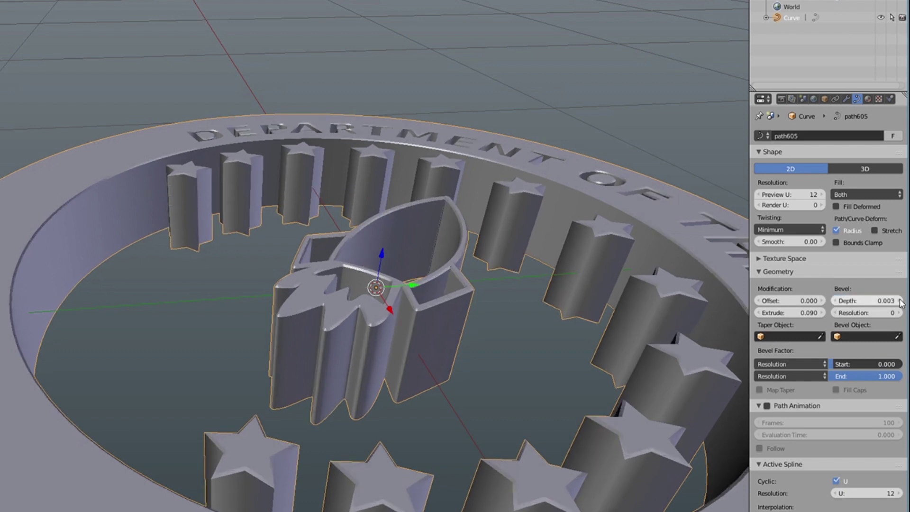
scroll(389, 355, "up", 3)
scroll(388, 356, "up", 2)
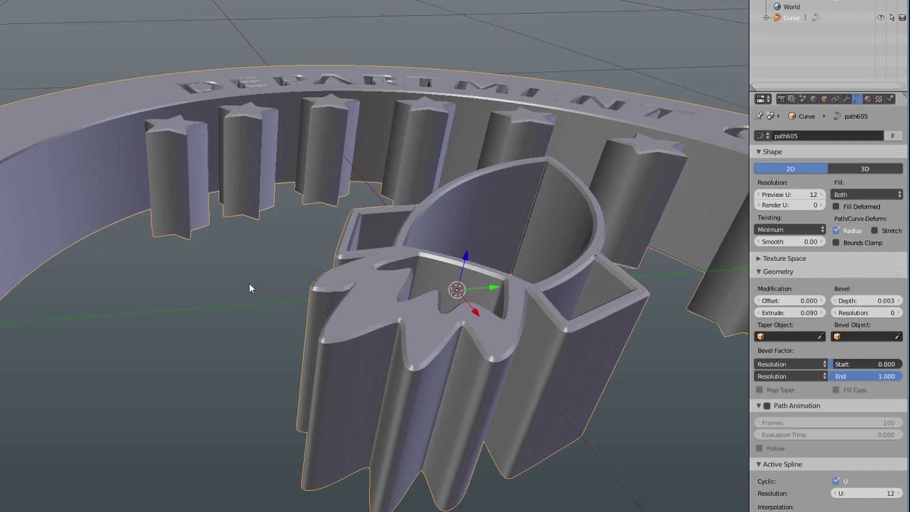
scroll(249, 283, "down", 6)
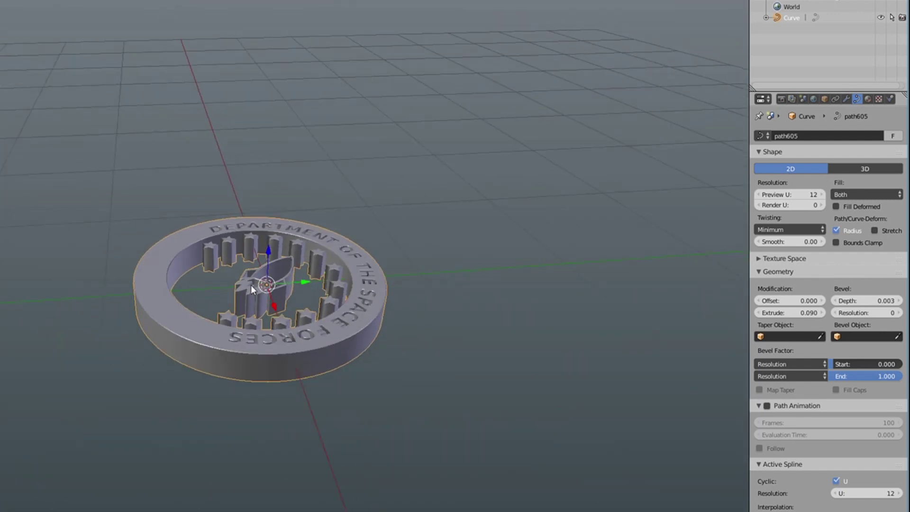
Stand the emblem upright by rotating it 90 degrees about the X axis, checking it from the side and in perspective
key("KP_7")
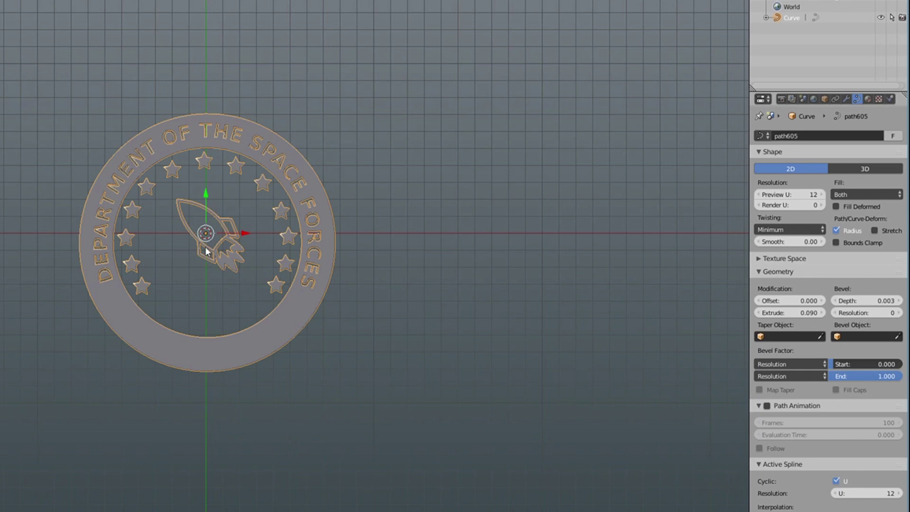
key("KP_3")
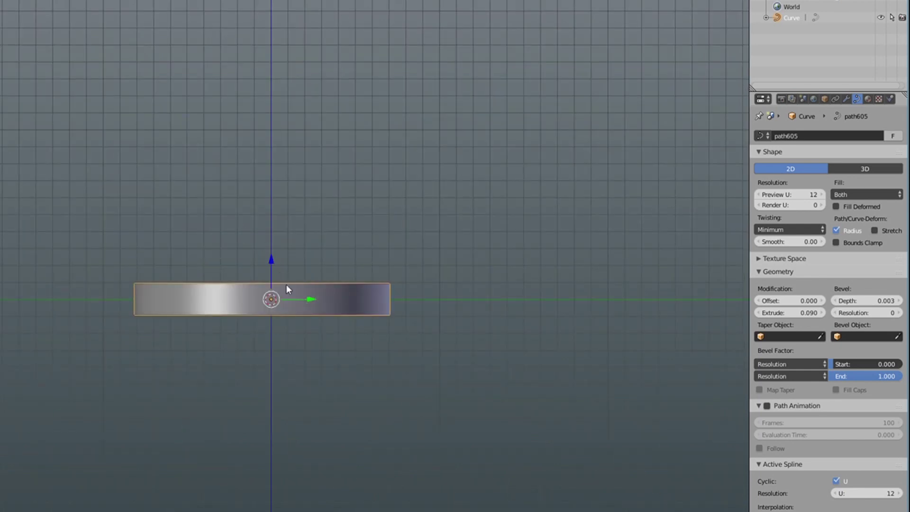
key("r")
key("x")
key("9")
key("0")
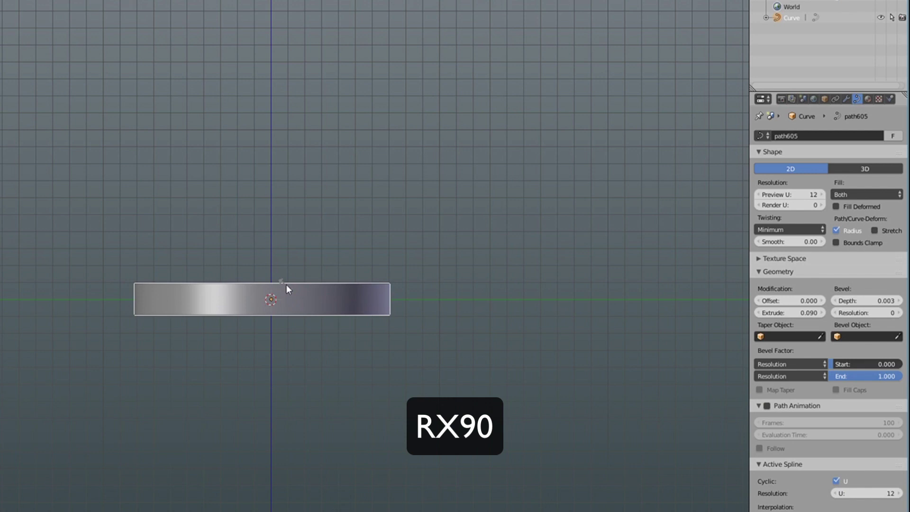
key("Return")
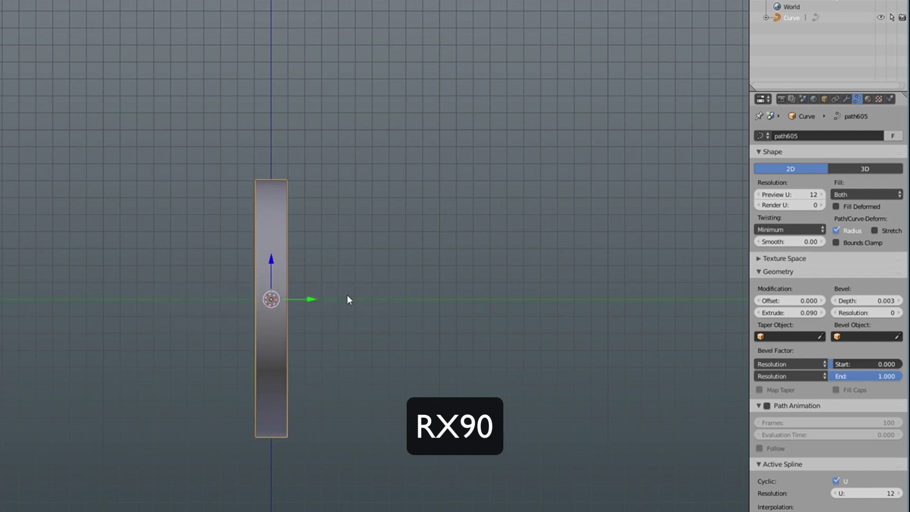
left_click_drag(349, 311, 463, 292)
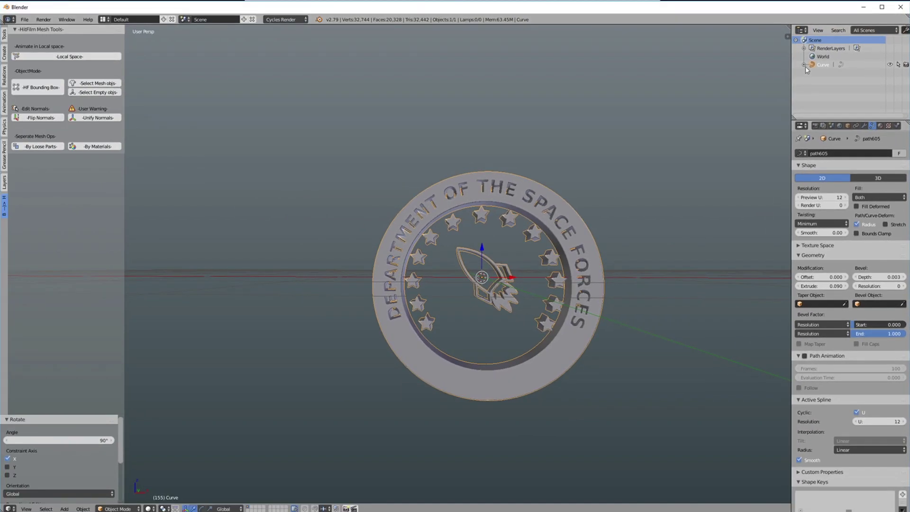
Expand the emblem curve in the outliner and convert it to a mesh using Mesh from Curve/Meta/Surf/Text
left_click(766, 17)
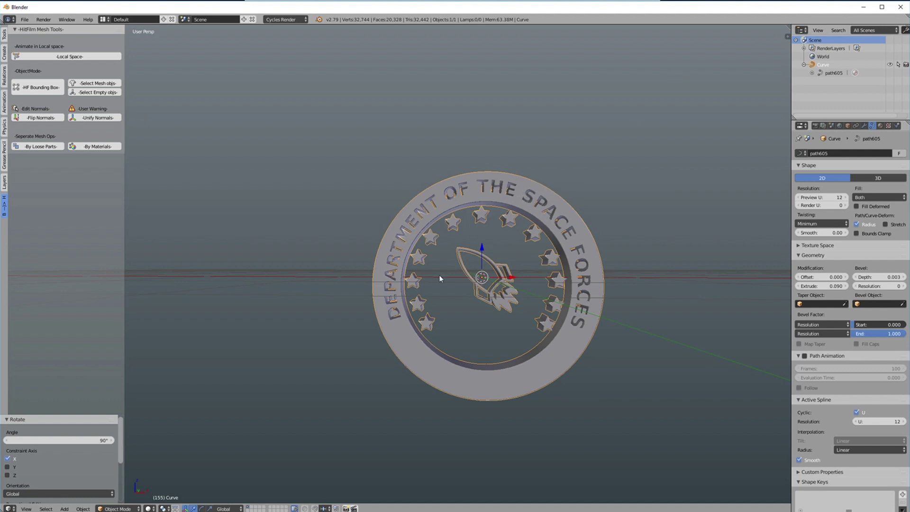
key("alt+c")
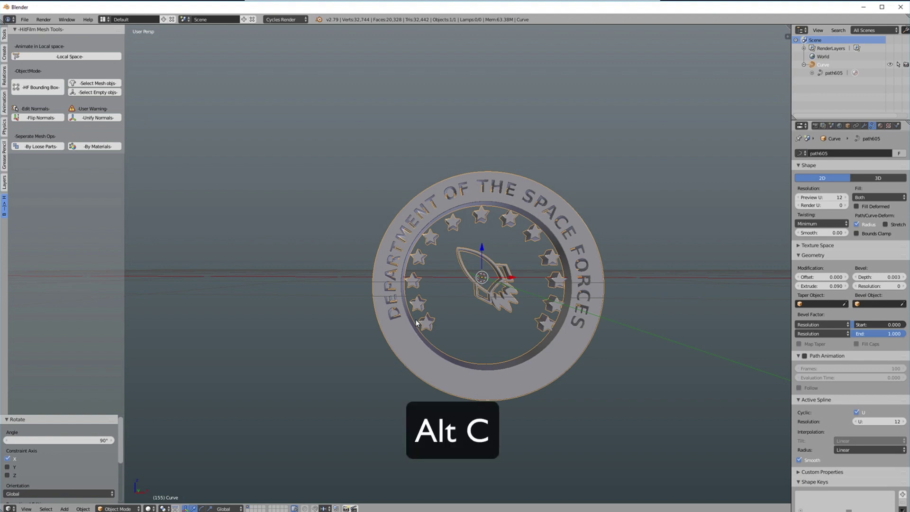
key("alt+c")
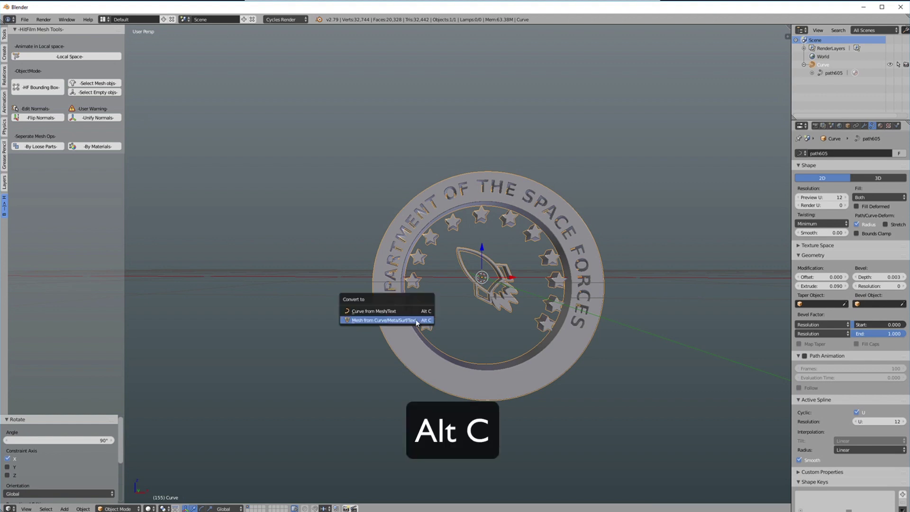
left_click(367, 321)
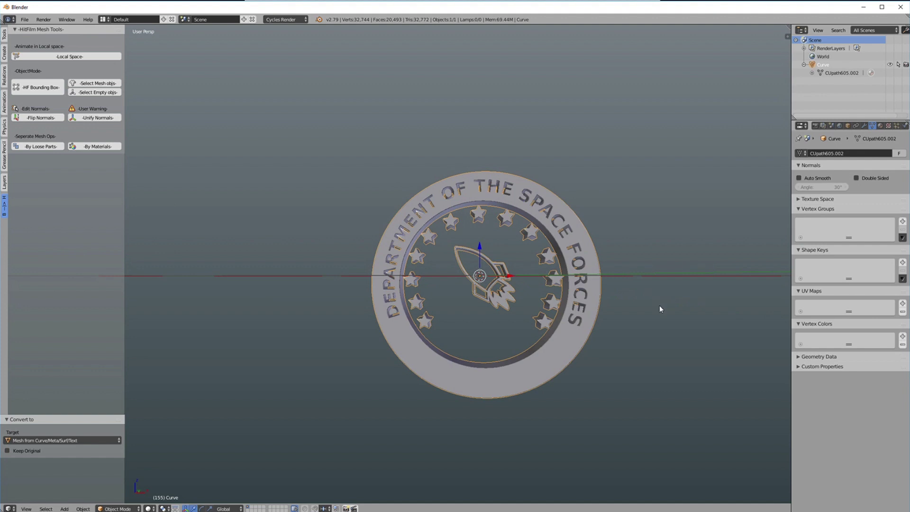
scroll(663, 300, "up", 2)
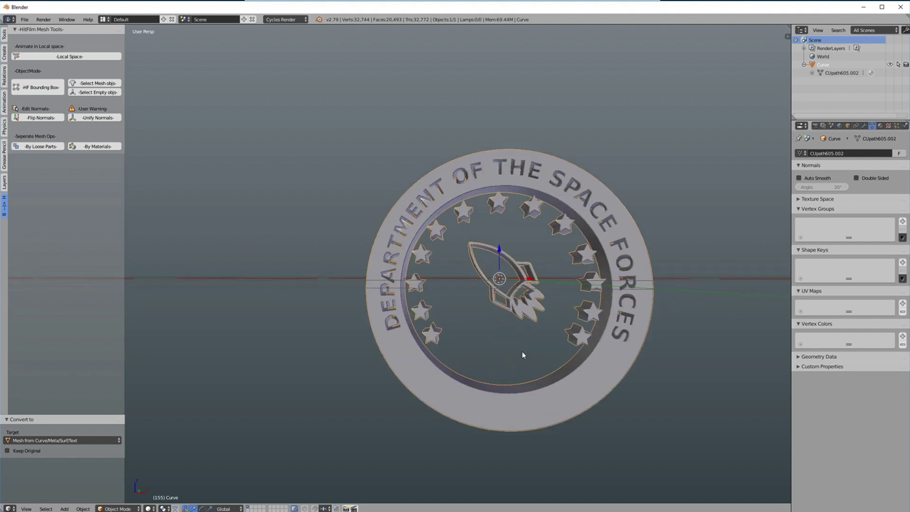
key("g")
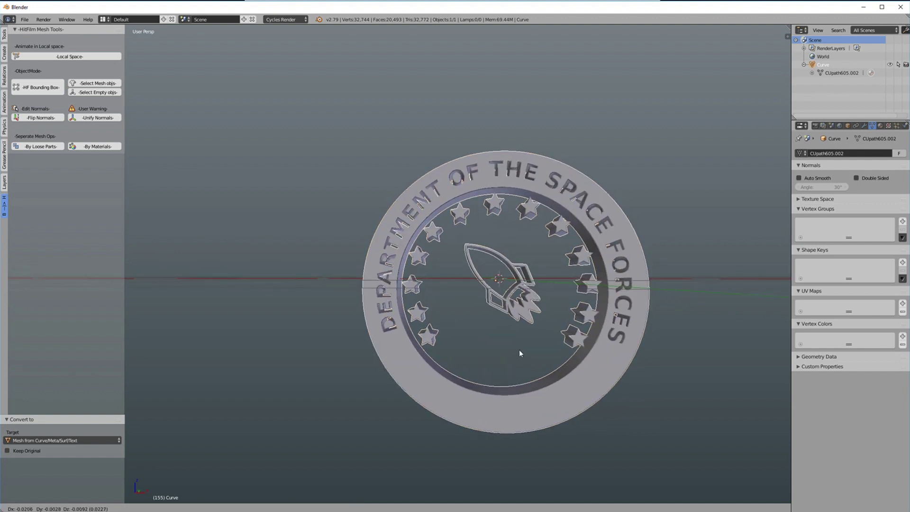
left_click(519, 349)
left_click_drag(519, 346, 496, 358)
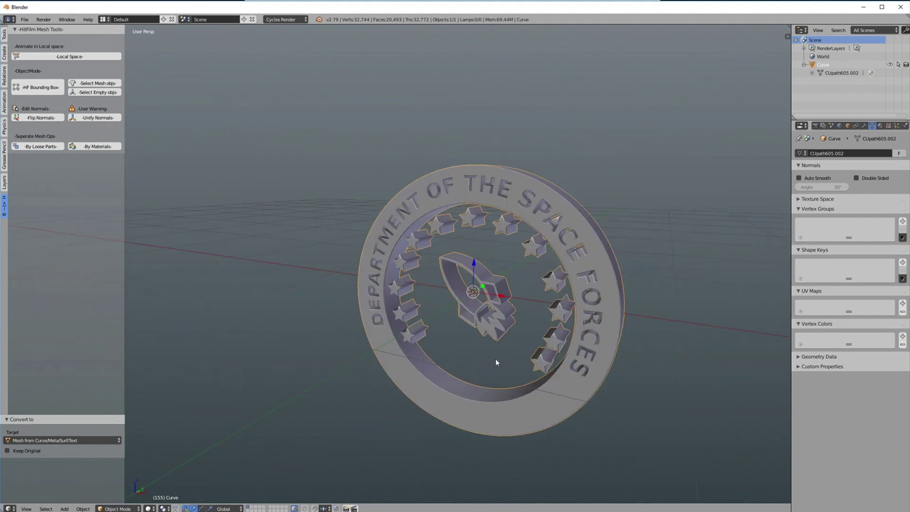
Switch to the UV Editing layout and unwrap the entire emblem mesh with Smart UV Project, using Angle Limit 66.00 and Island Margin 0.00
left_click(100, 19)
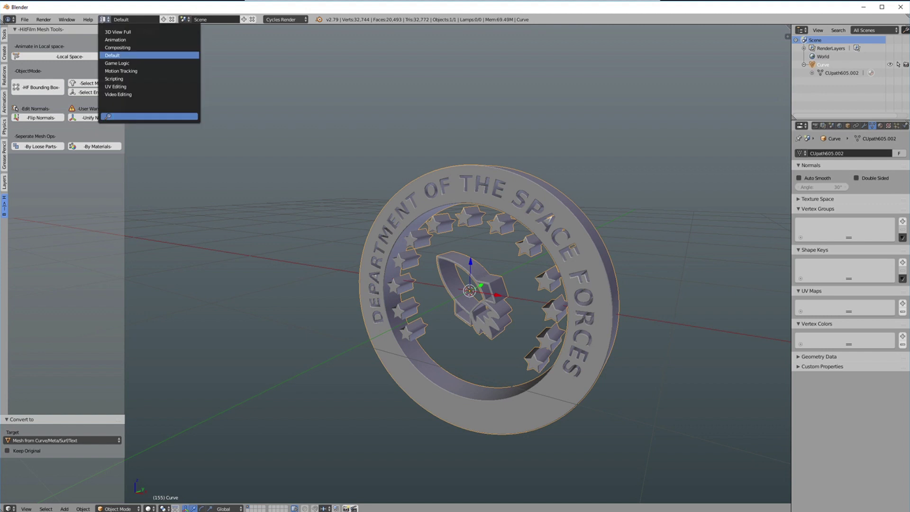
left_click(127, 85)
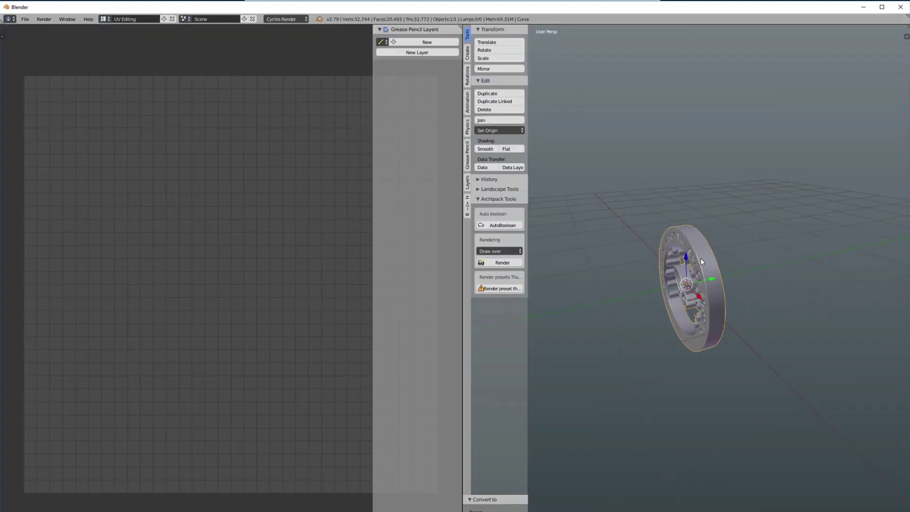
key("Tab")
key("a")
key("u")
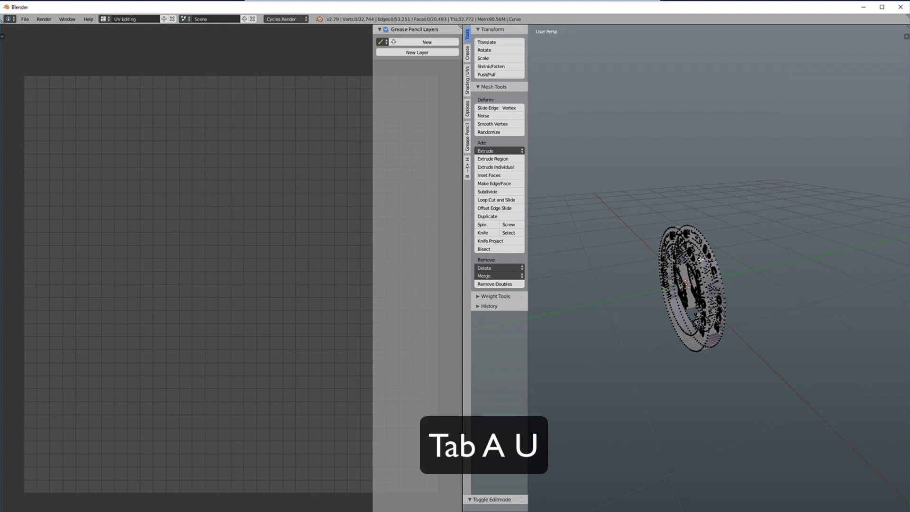
key("a")
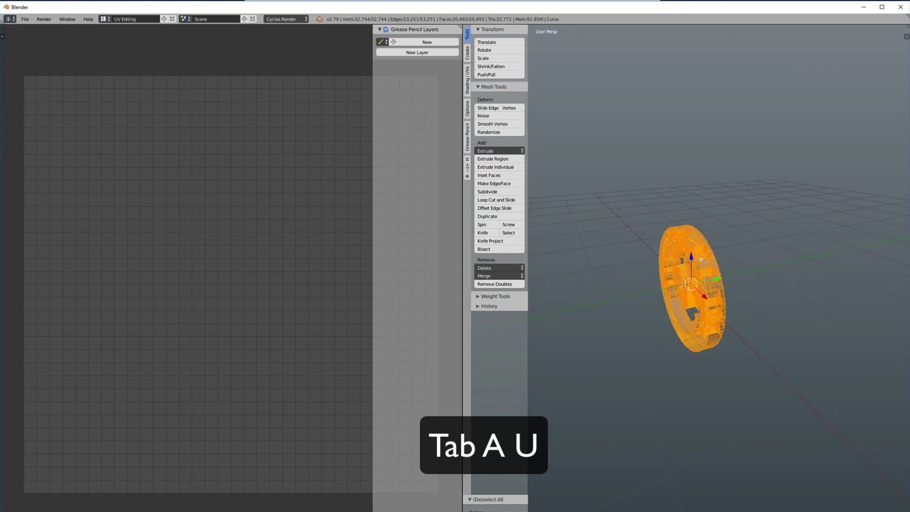
key("u")
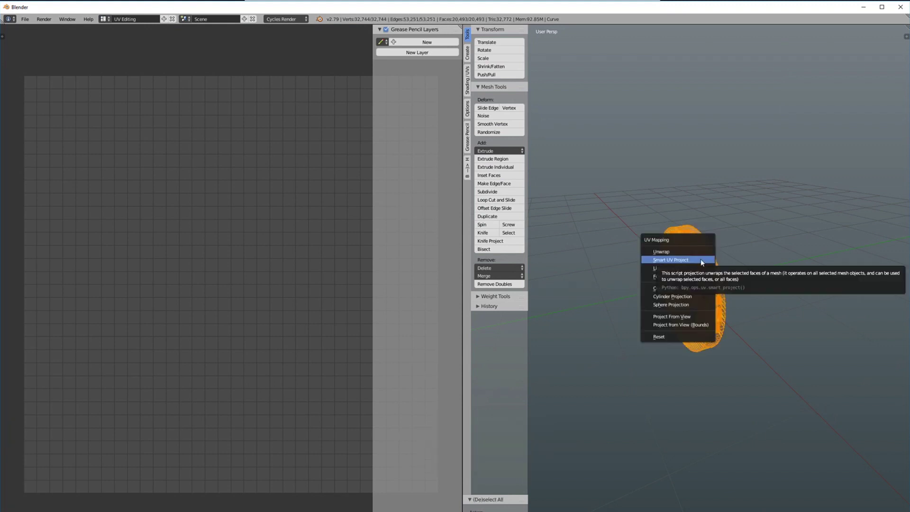
left_click(701, 260)
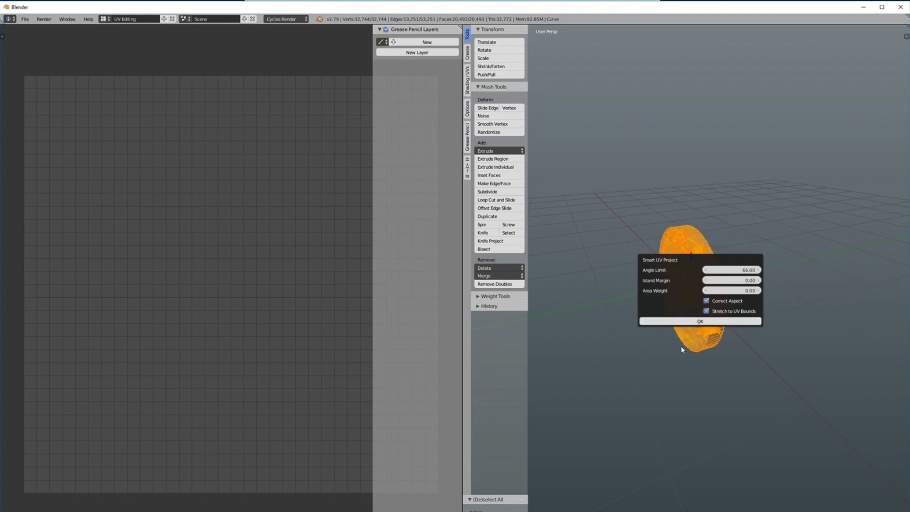
left_click(701, 324)
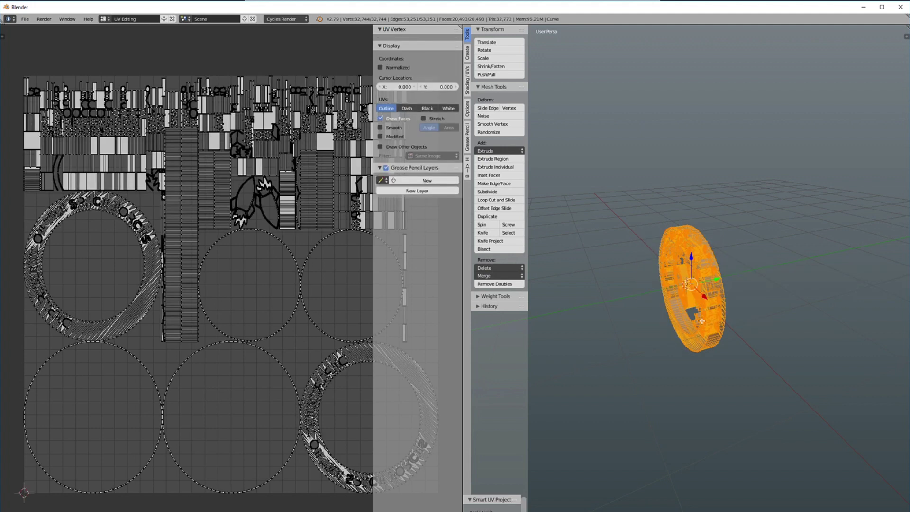
scroll(256, 312, "down", 2)
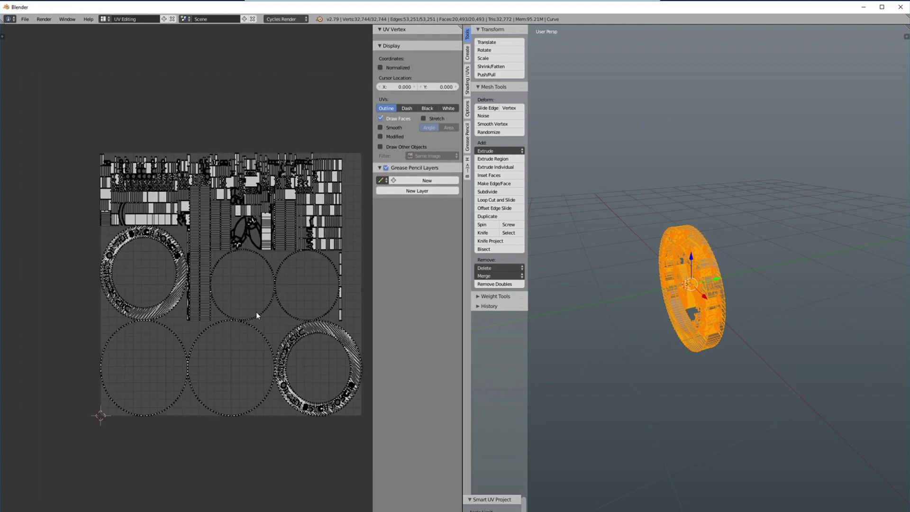
Return to the Default screen layout and leave Edit Mode for Object Mode
left_click(102, 18)
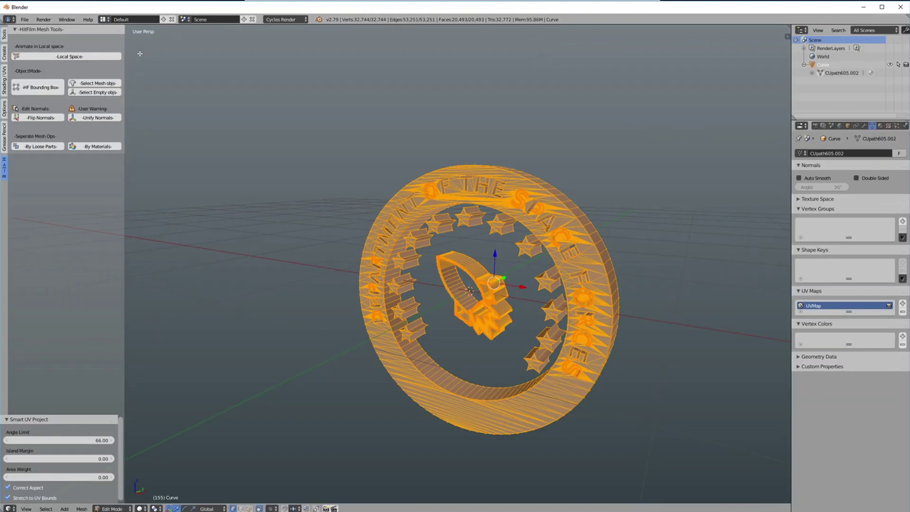
left_click(137, 55)
key("Tab")
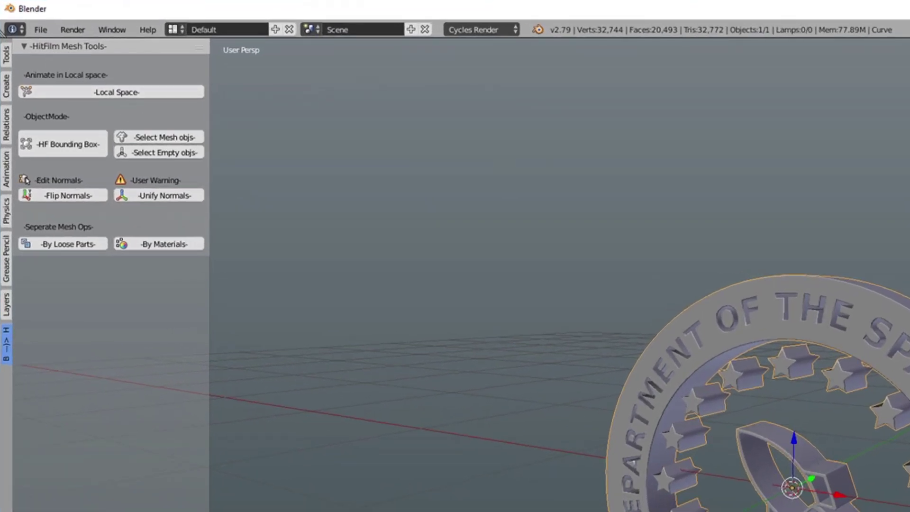
Hide the tool shelf containing the HitFilm Mesh Tools and show it again
key("t")
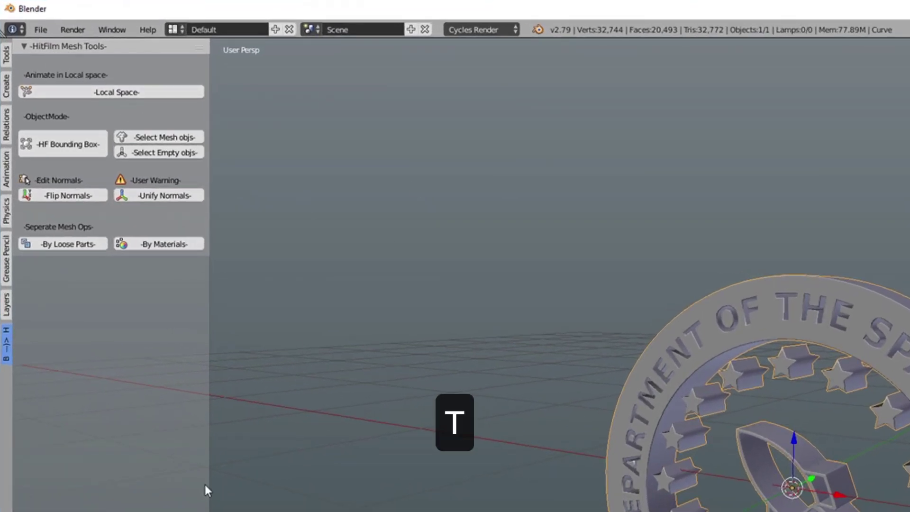
key("t")
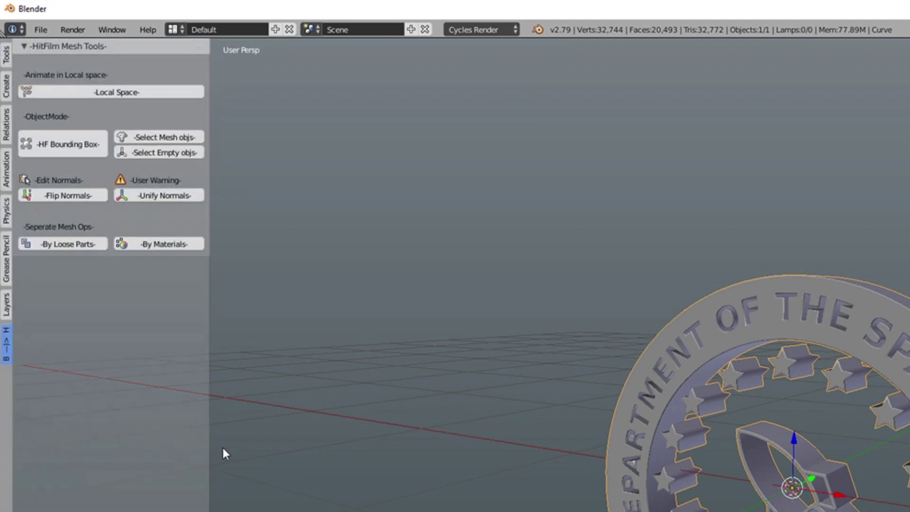
key("t")
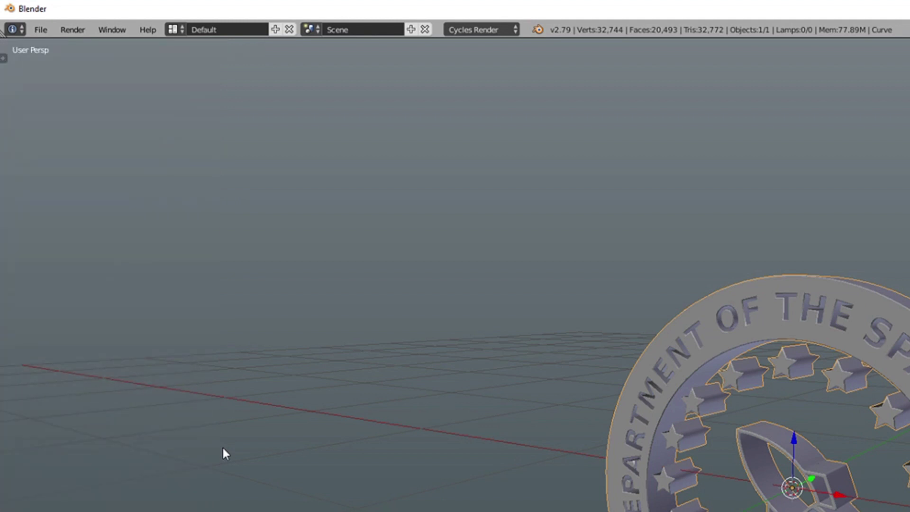
key("t")
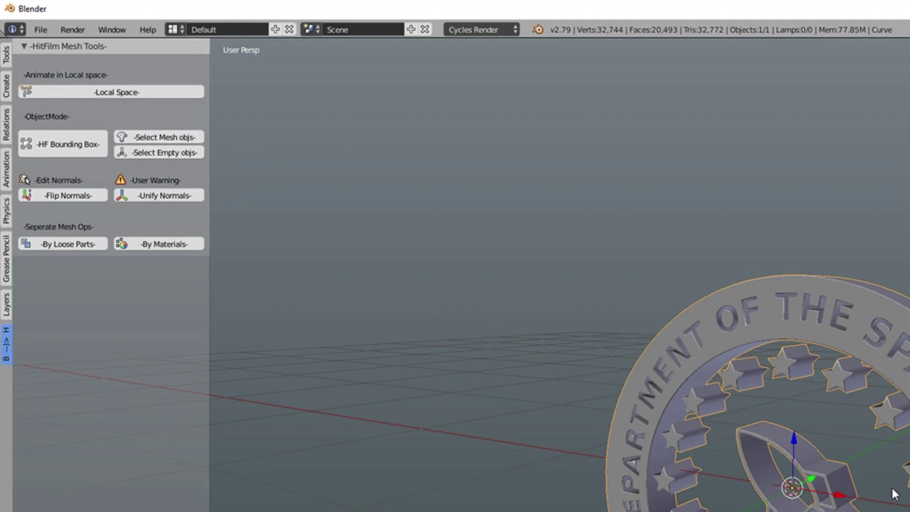
Unify the emblem mesh's normals with the HitFilm Mesh Tools and inspect the shading from several angles
left_click_drag(372, 323, 458, 283)
left_click_drag(673, 455, 696, 486)
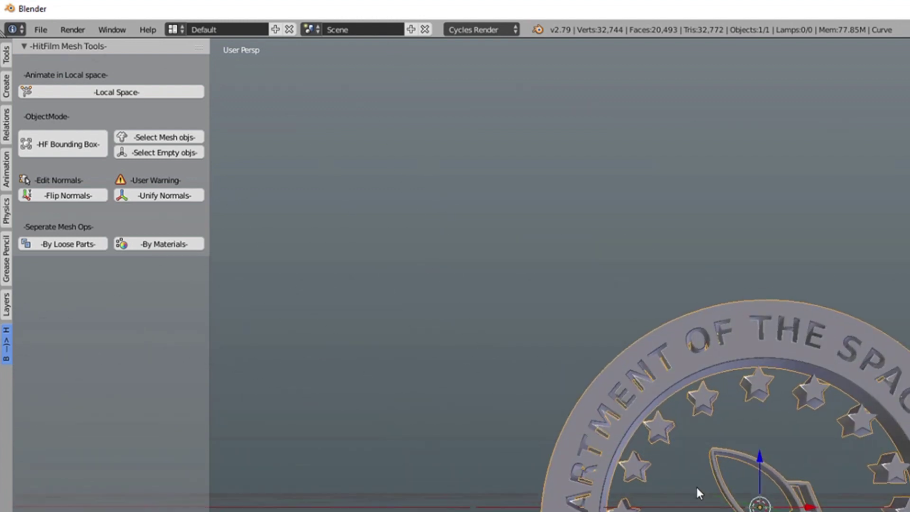
left_click(169, 195)
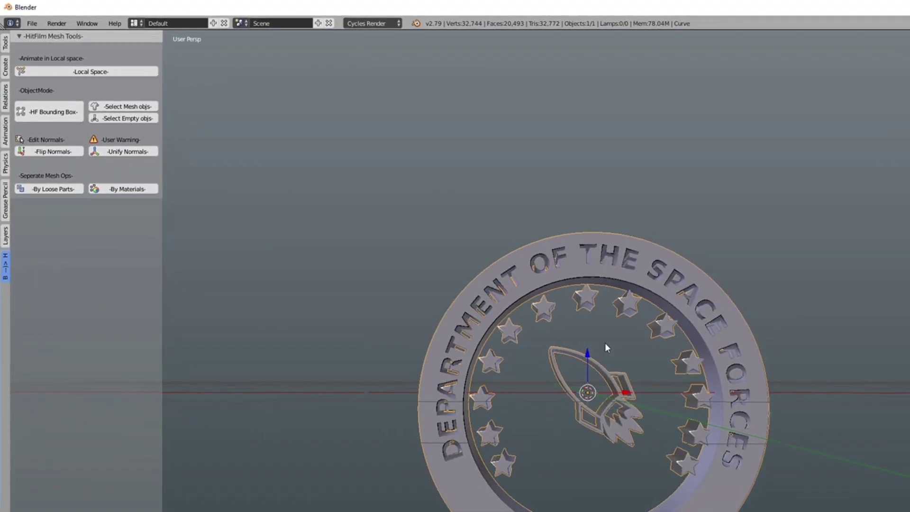
left_click_drag(605, 342, 619, 402)
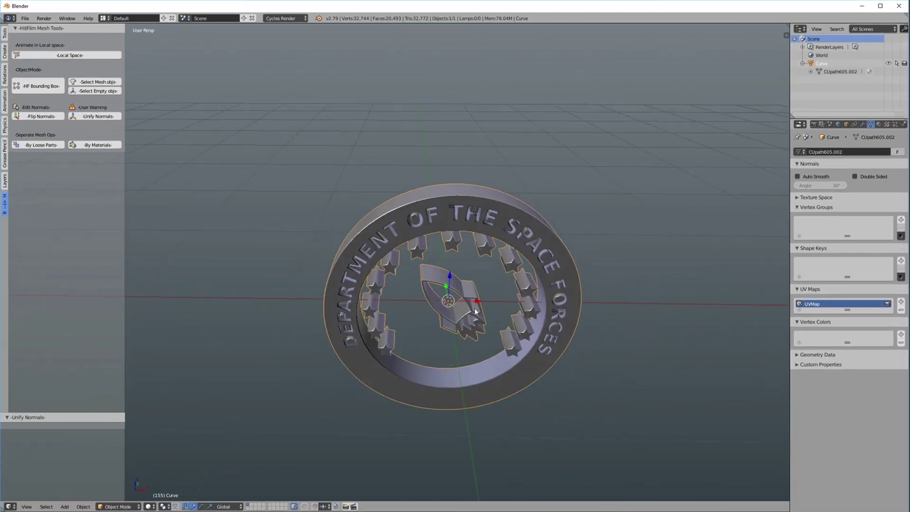
left_click_drag(474, 309, 579, 246)
scroll(540, 291, "up", 2)
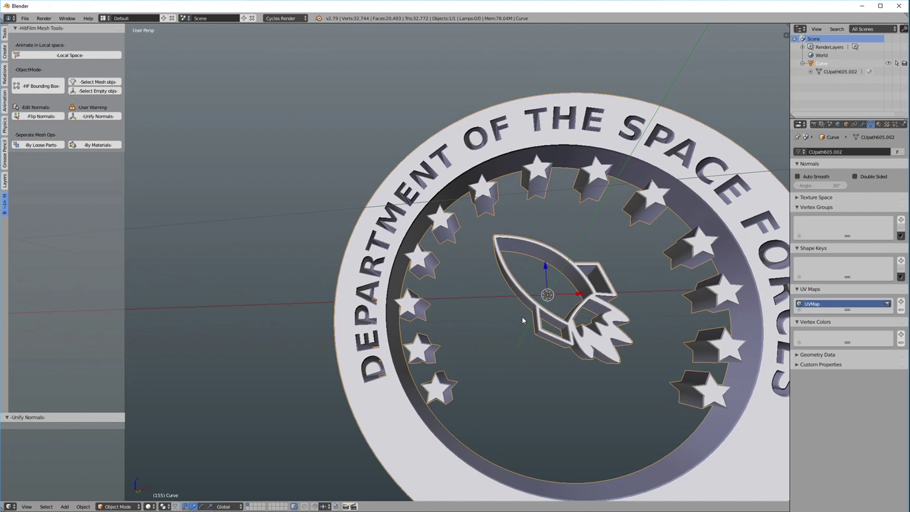
left_click_drag(522, 316, 503, 345)
scroll(533, 327, "up", 3)
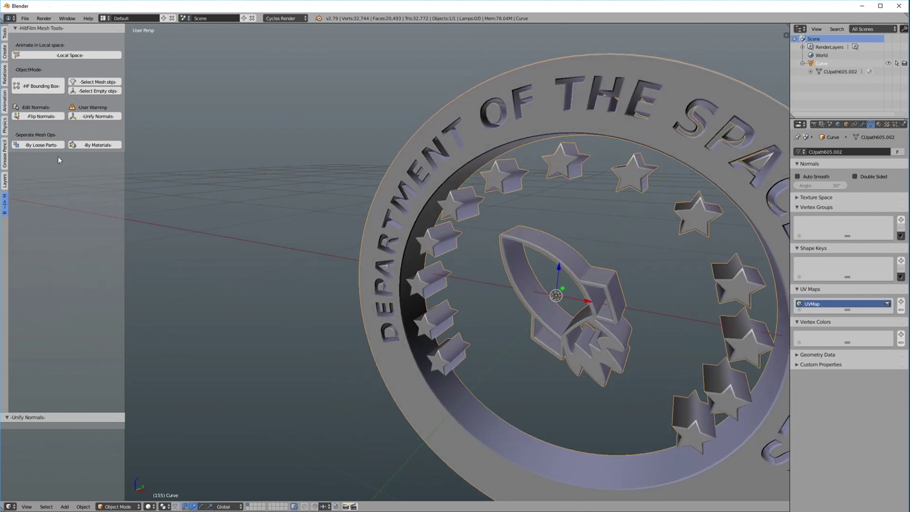
Review the HitFilm OBJ export options, switch Export For HitFilm off and on again, and leave without exporting
left_click(27, 18)
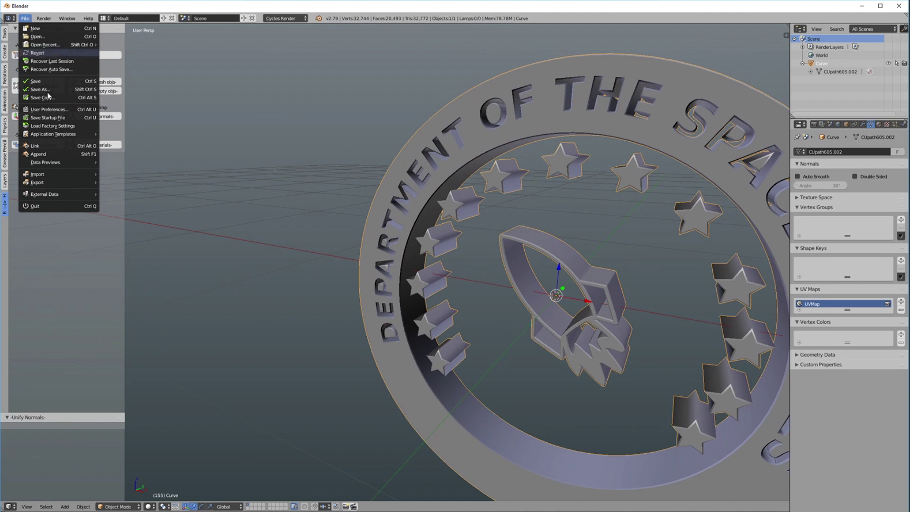
mouse_move(60, 187)
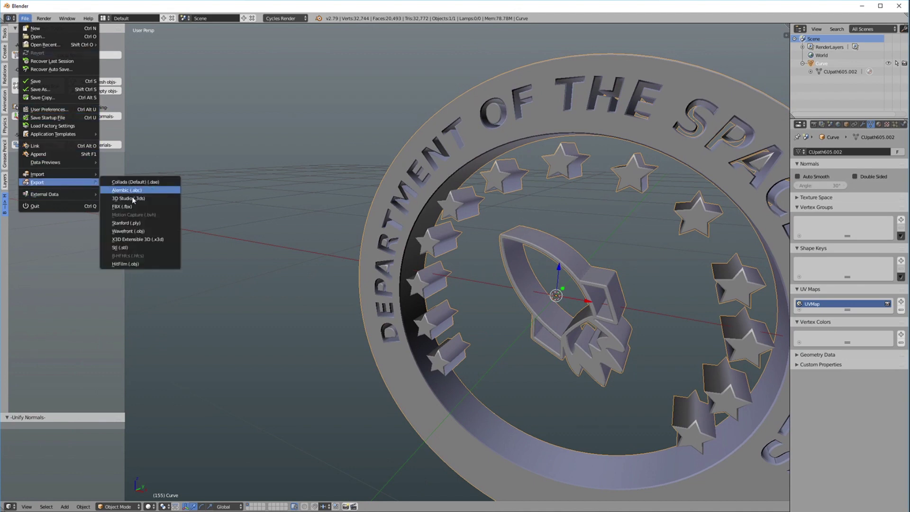
left_click(124, 264)
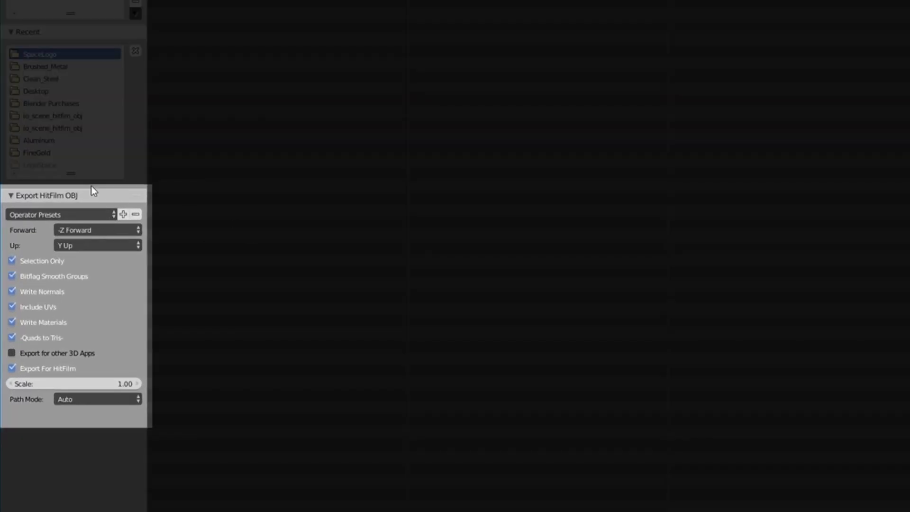
mouse_move(92, 187)
left_mouse_down()
mouse_move(86, 198)
mouse_move(84, 188)
left_mouse_up()
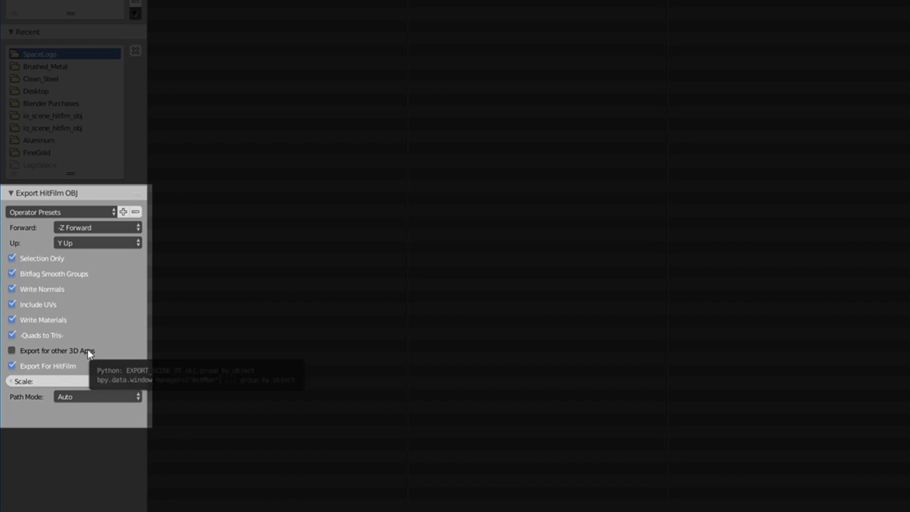
left_click(11, 367)
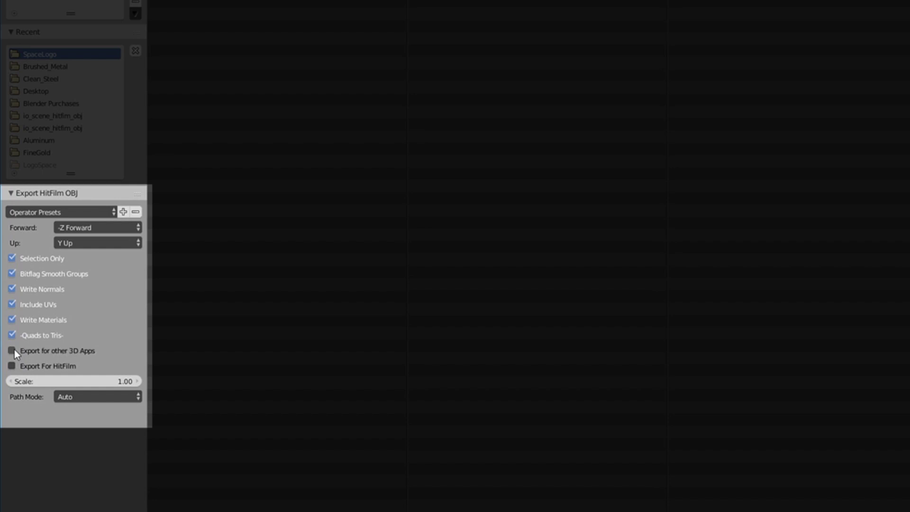
left_click(12, 367)
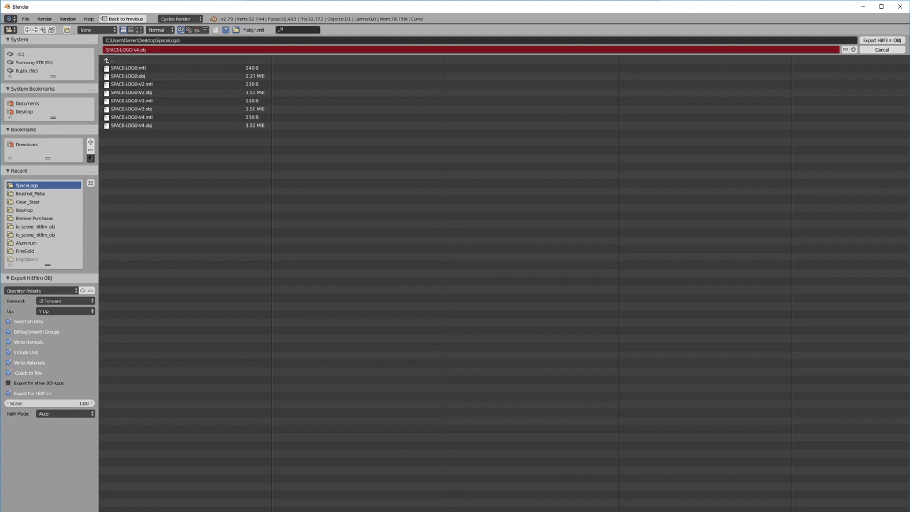
left_click(876, 50)
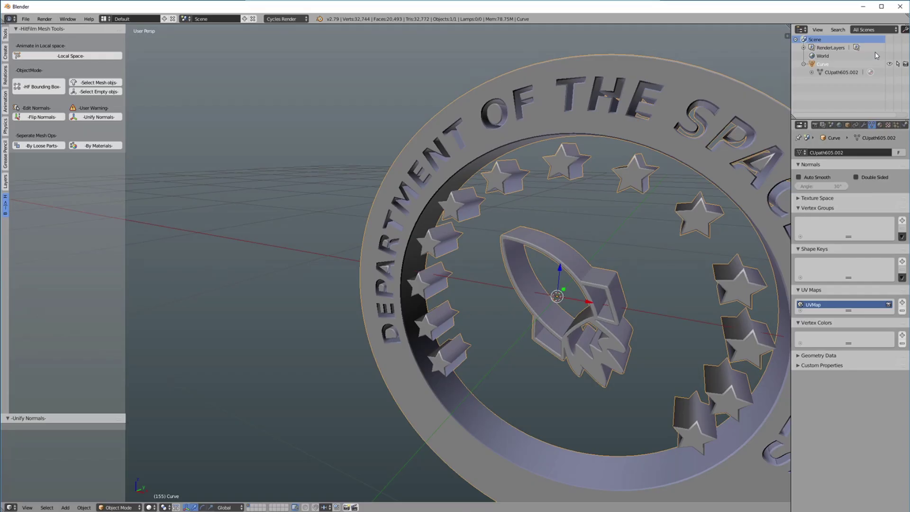
scroll(374, 357, "down", 3)
left_click_drag(616, 215, 672, 183)
scroll(548, 306, "up", 2)
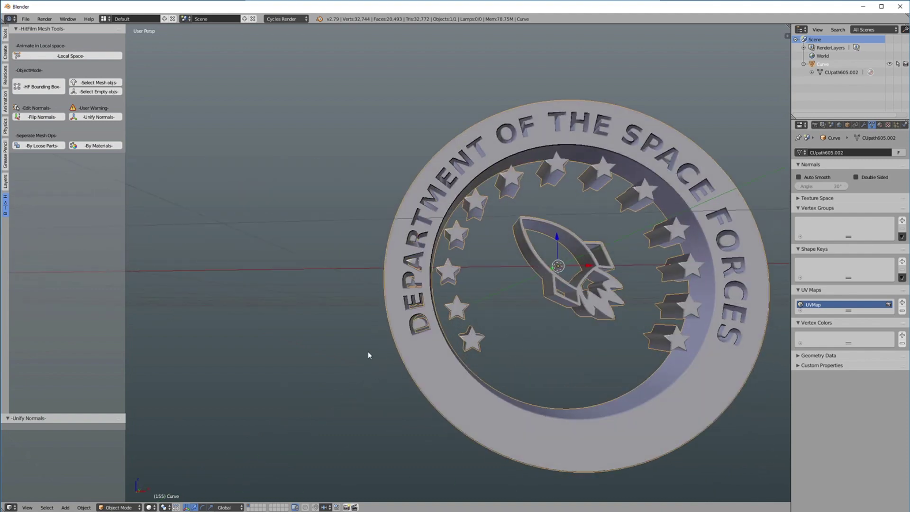
scroll(368, 355, "down", 4)
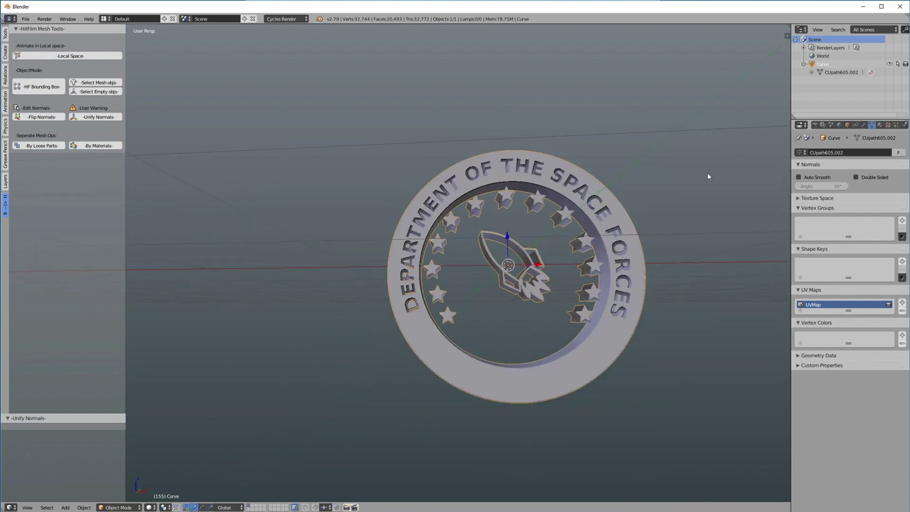
left_click_drag(708, 176, 653, 210)
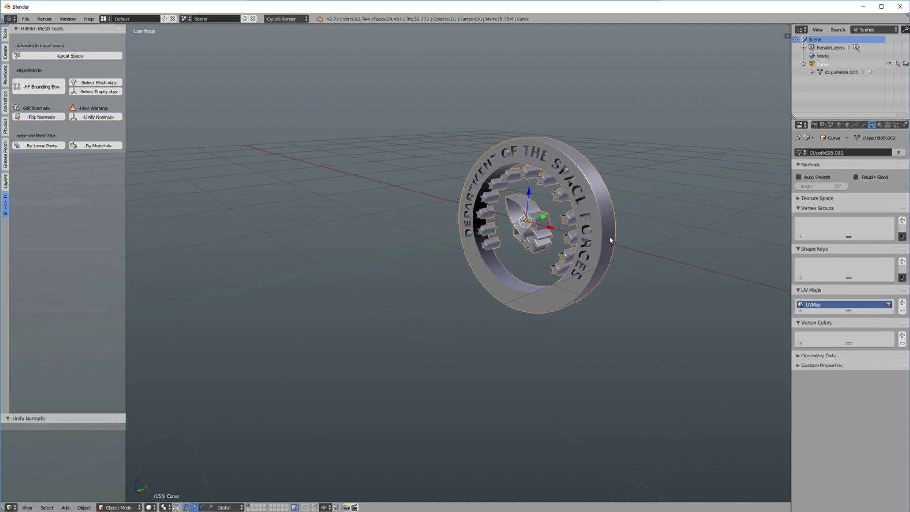